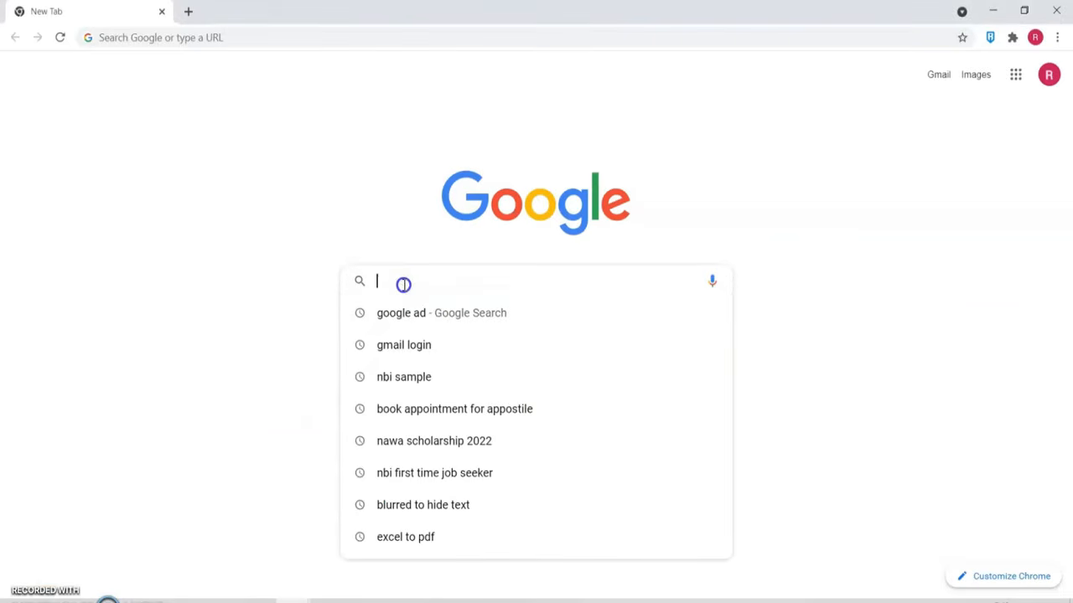
Step: Go to co.dfaapostille.ph/appointment/Account/Login, dismiss the public notice and start creating a new account
text(https://co.dfaapostille.ph/appointment/Account/Login)
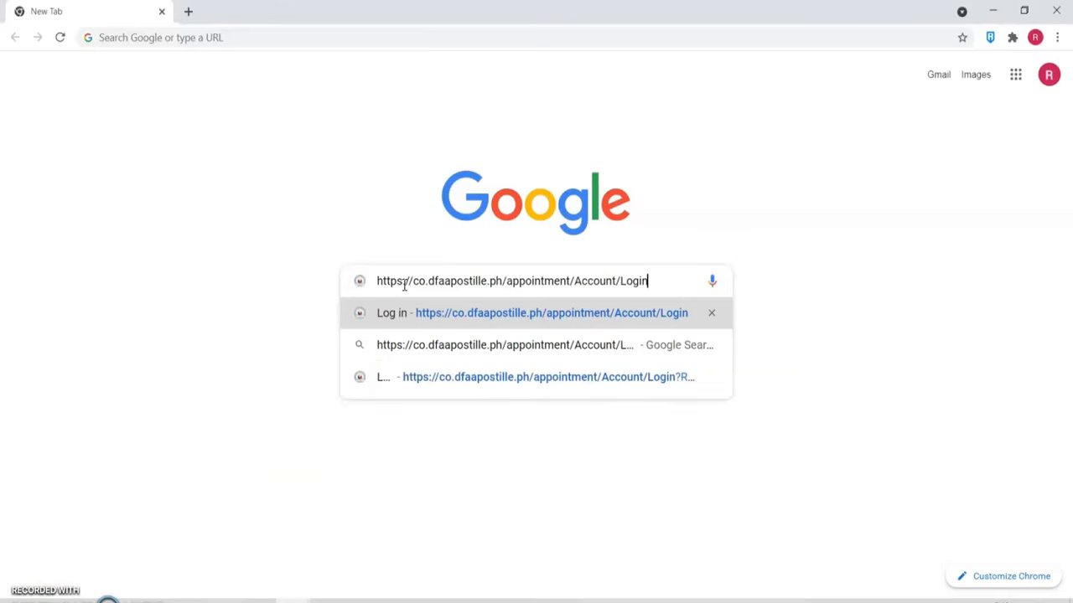
key(Return)
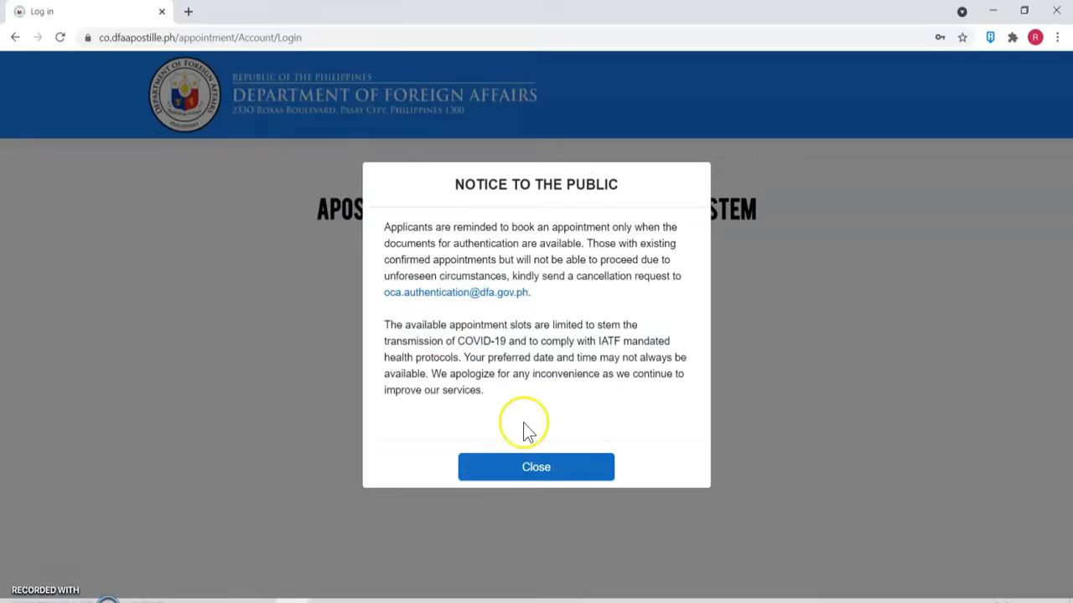
click(541, 471)
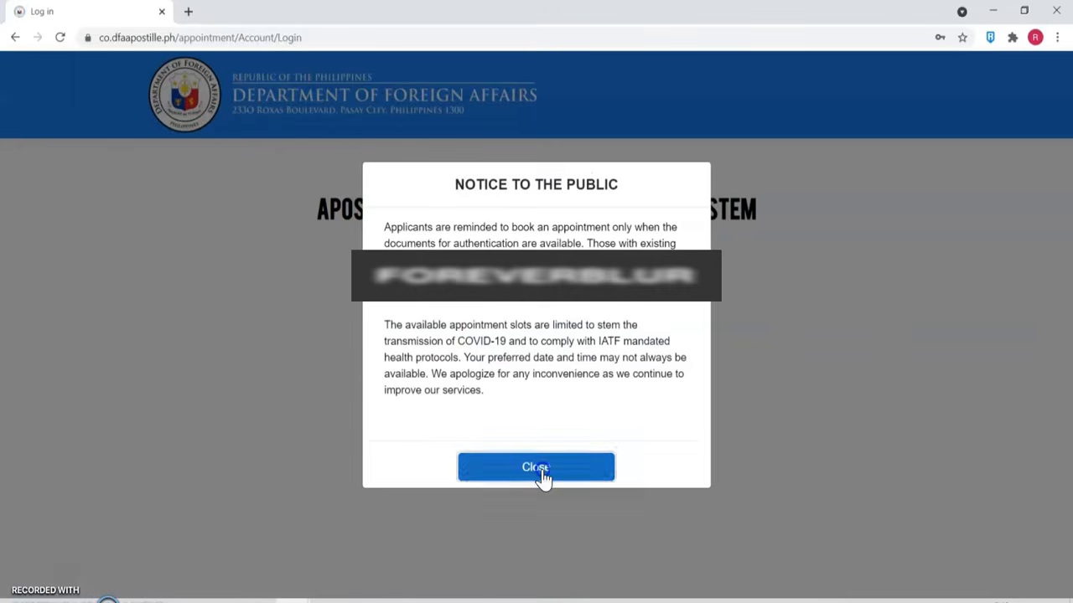
click(664, 444)
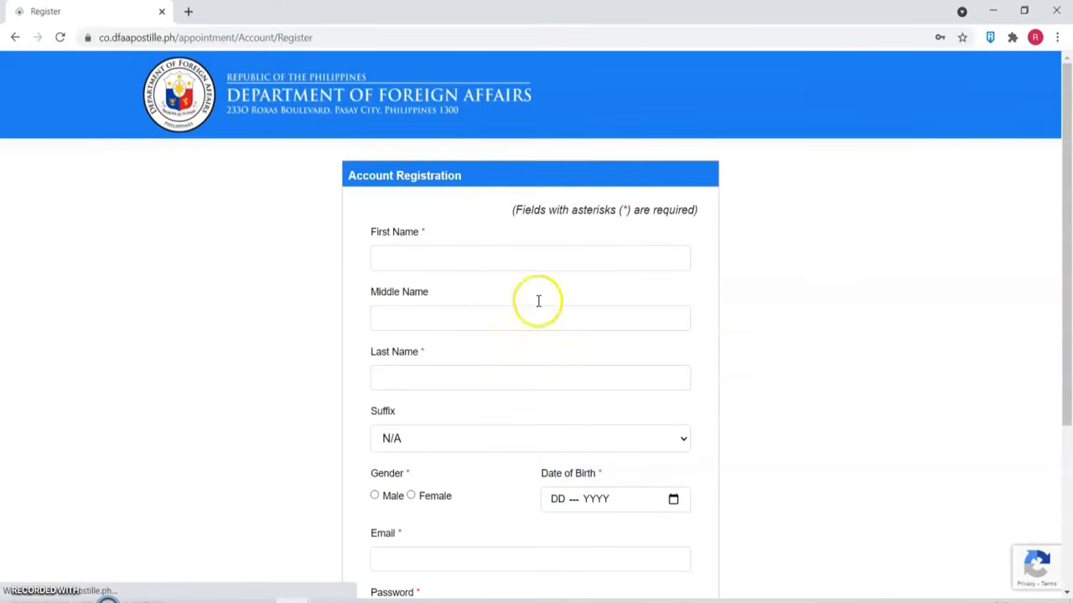
Step: Fill in the applicant's first name, middle name and last name in the Account Registration form
click(491, 254)
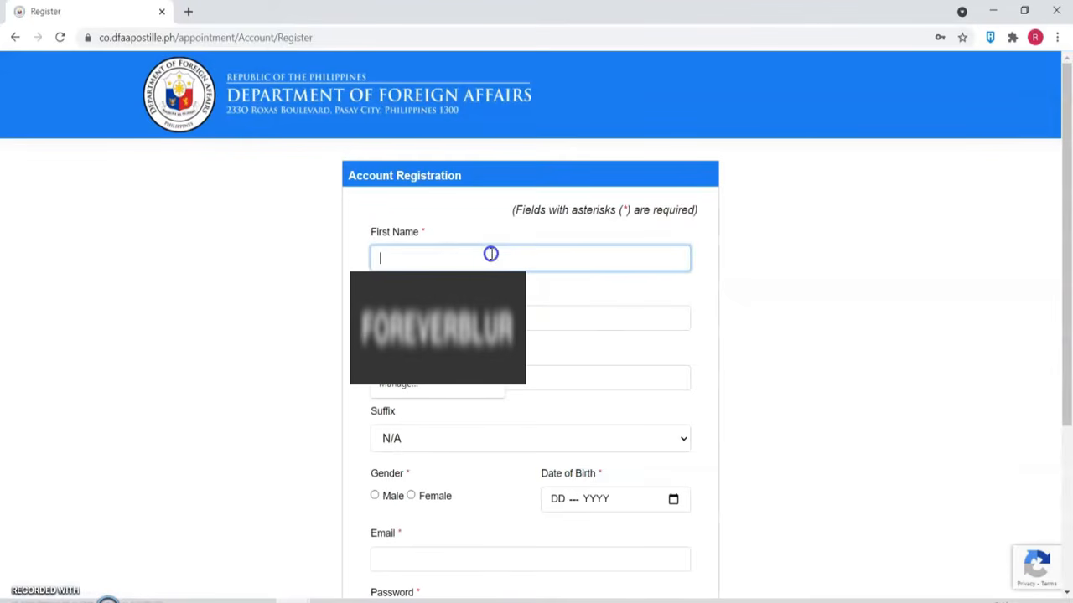
text(JUAN)
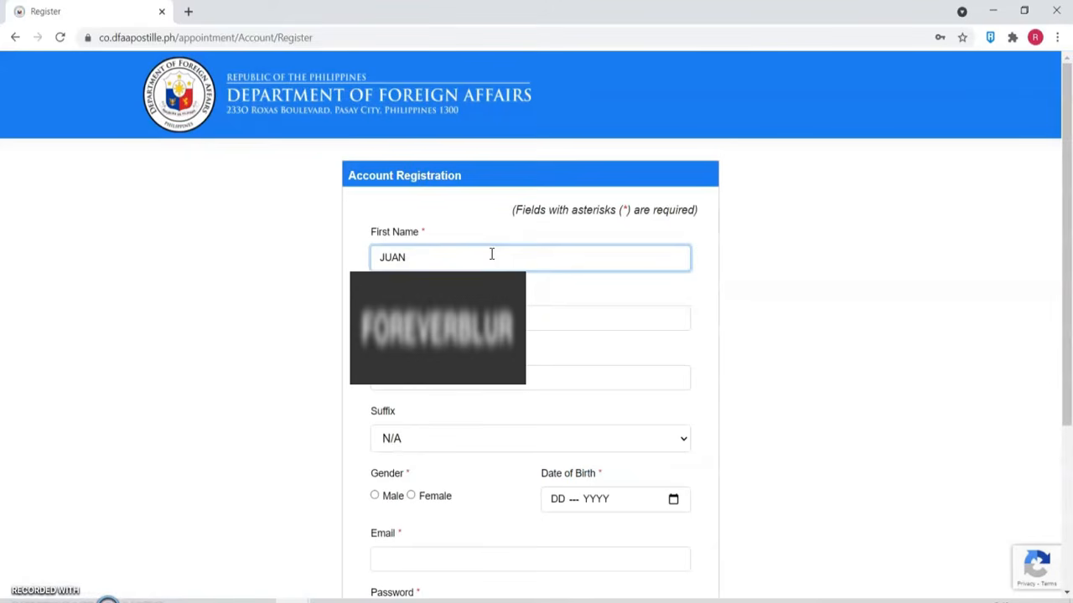
key(Tab)
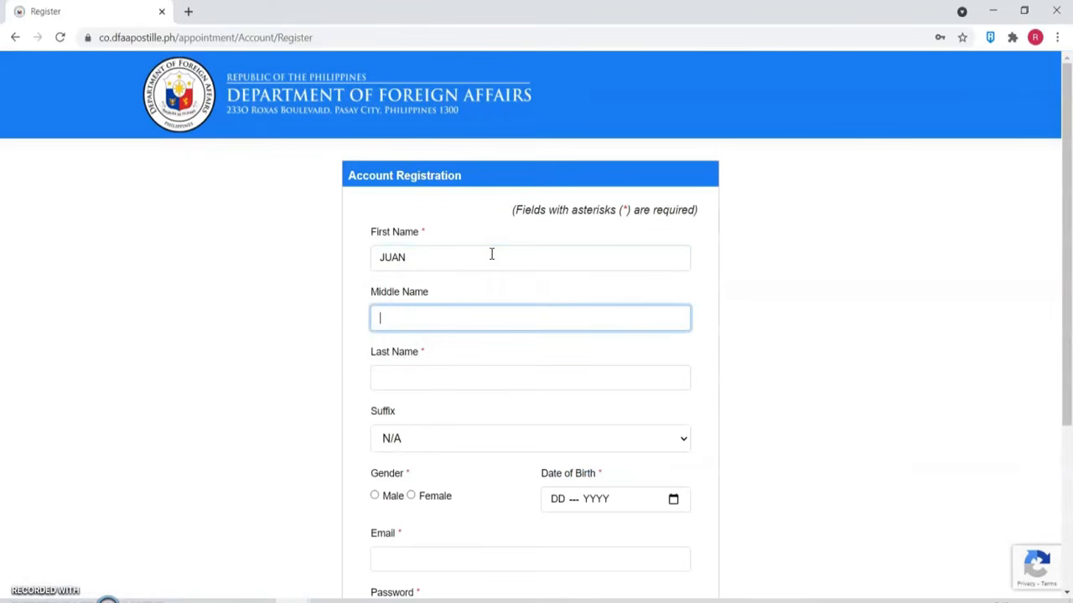
text(R)
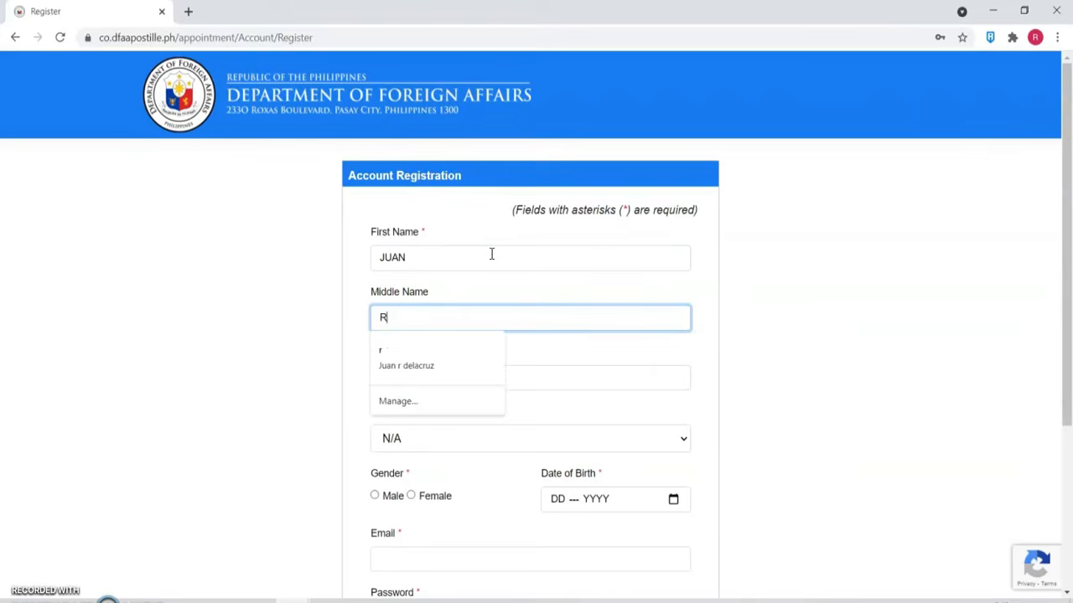
key(Tab)
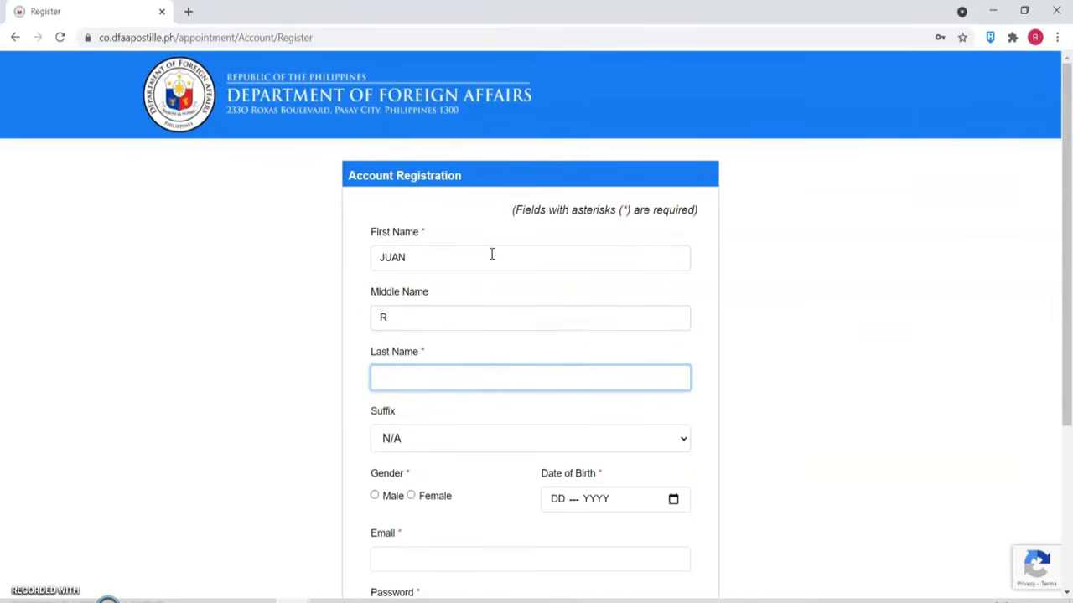
text(DELACRUZ)
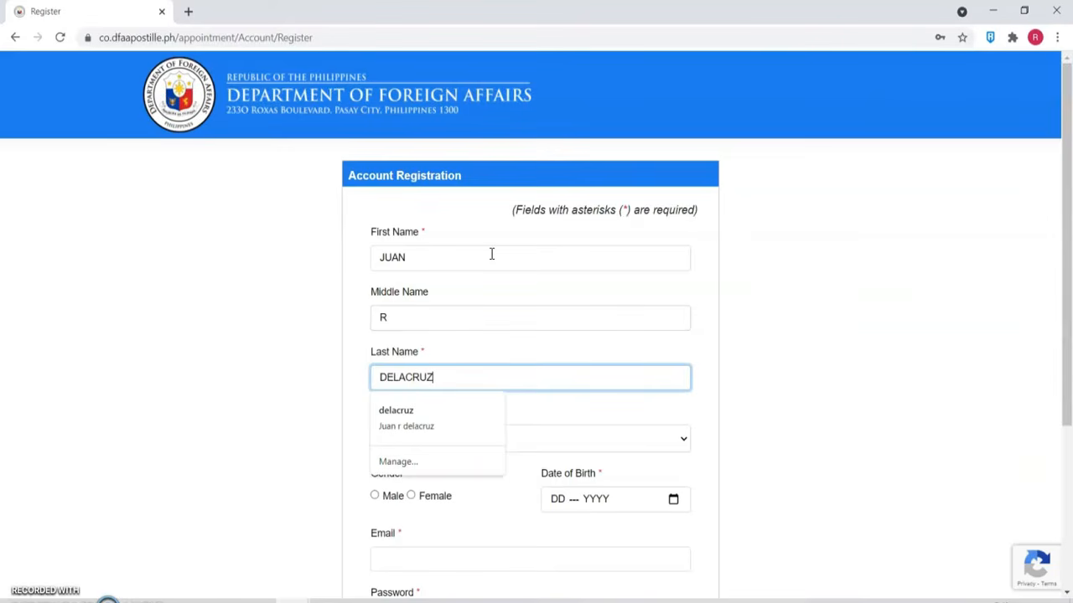
click(764, 377)
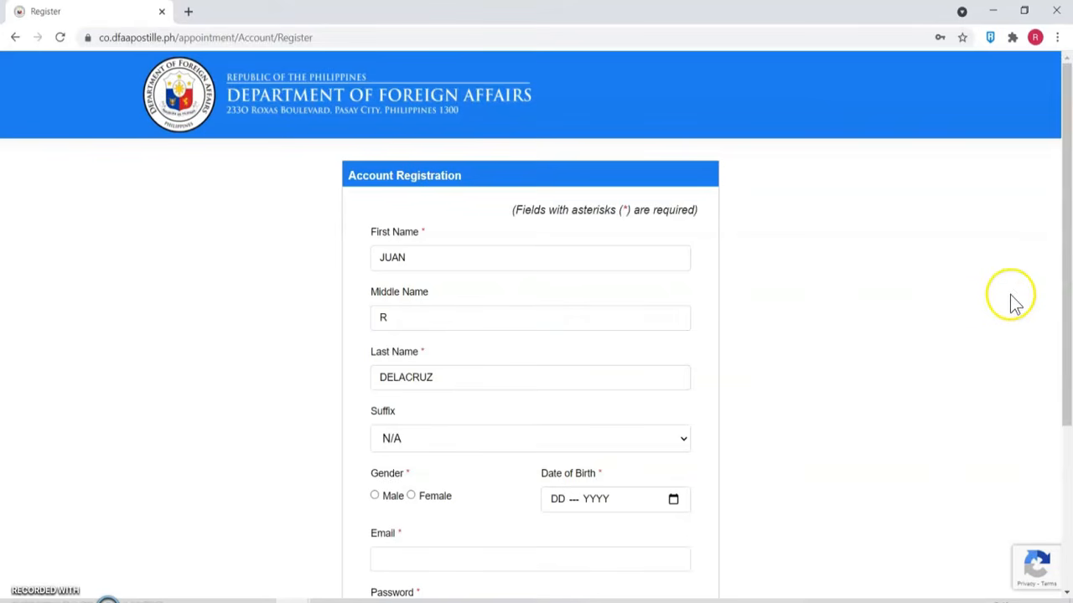
Step: Set the gender to Male and enter the applicant's date of birth
drag(1067, 294, 1068, 398)
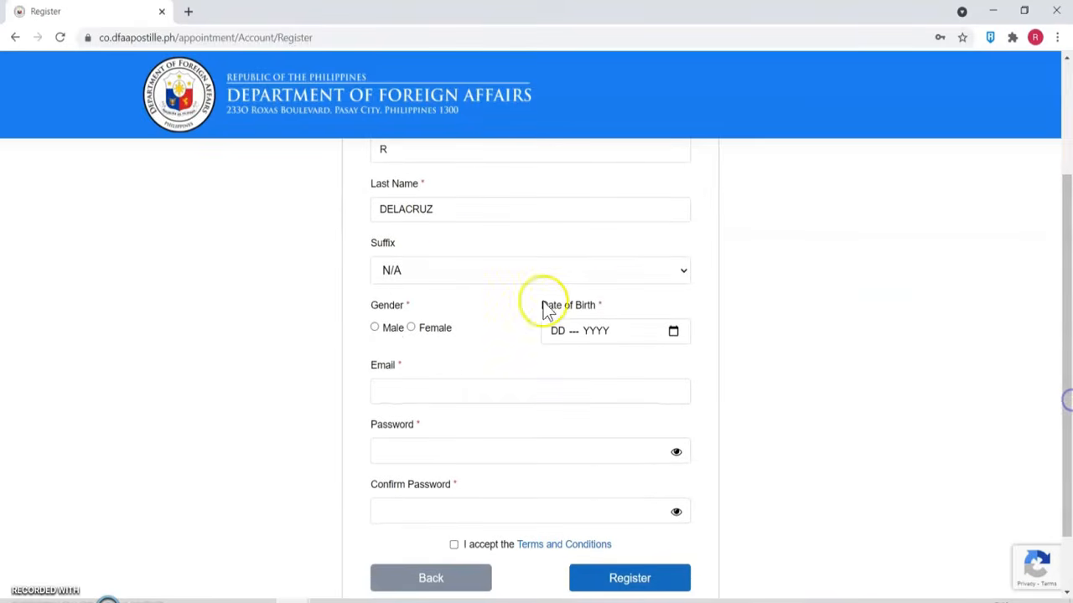
click(376, 328)
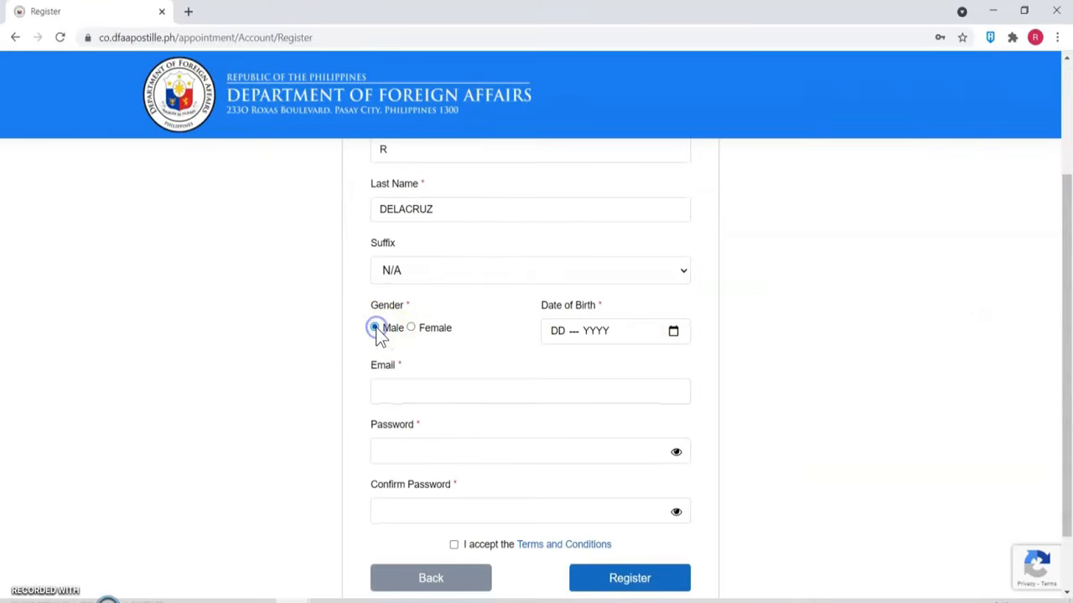
click(677, 334)
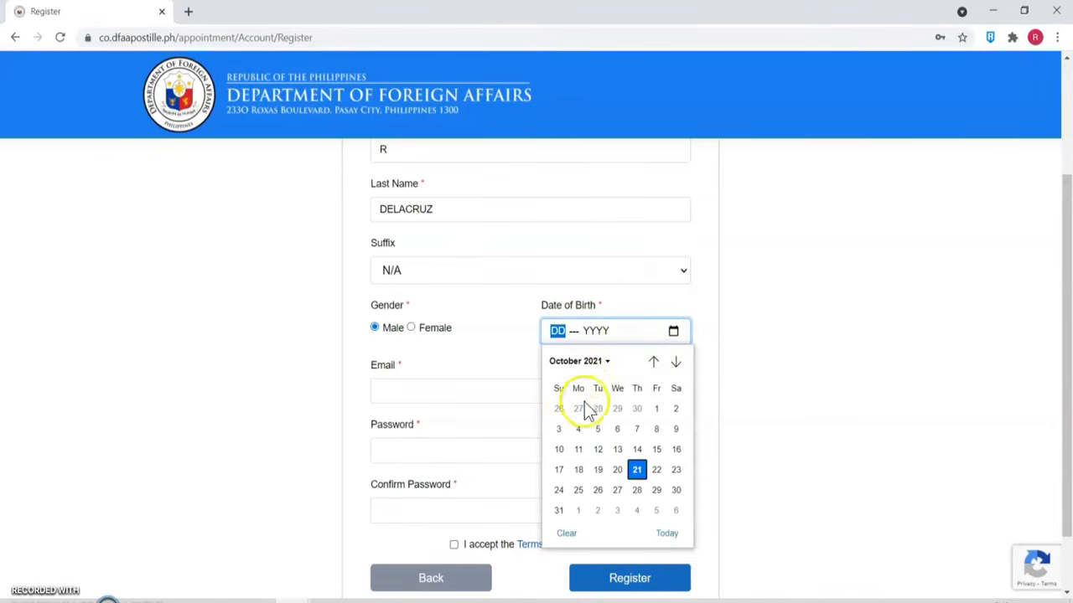
click(600, 449)
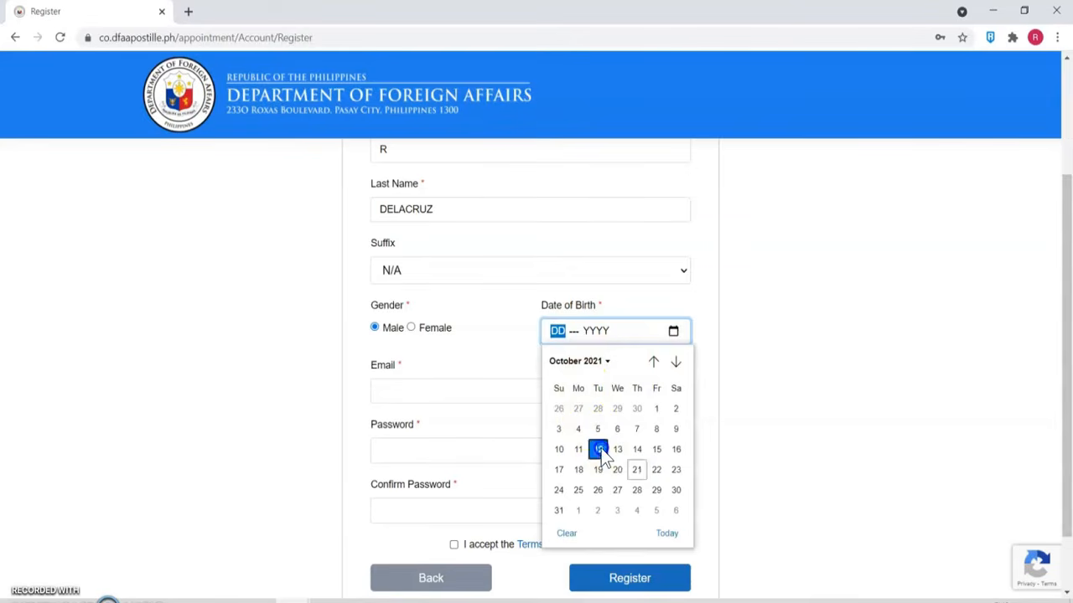
click(607, 332)
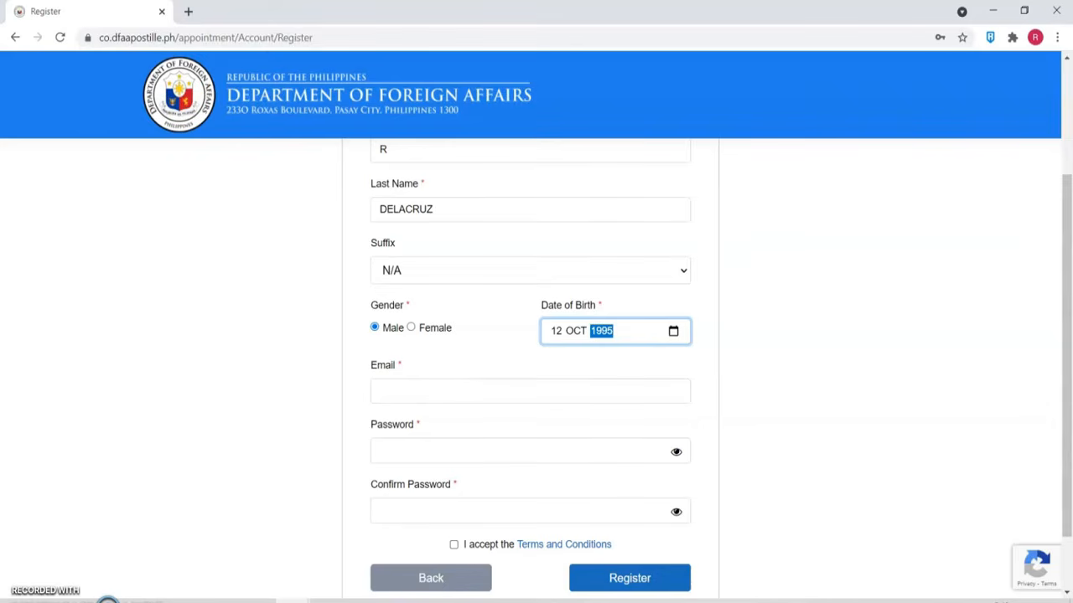
Step: Paste the applicant's e-mail address into the registration form and enter the account password with its confirmation
click(436, 388)
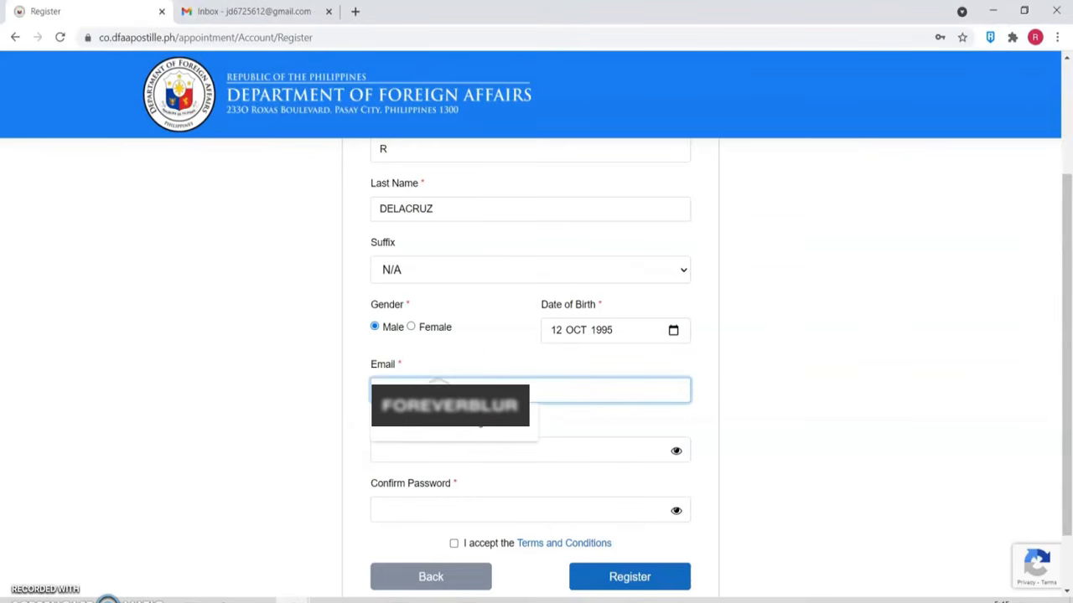
key(ctrl+v)
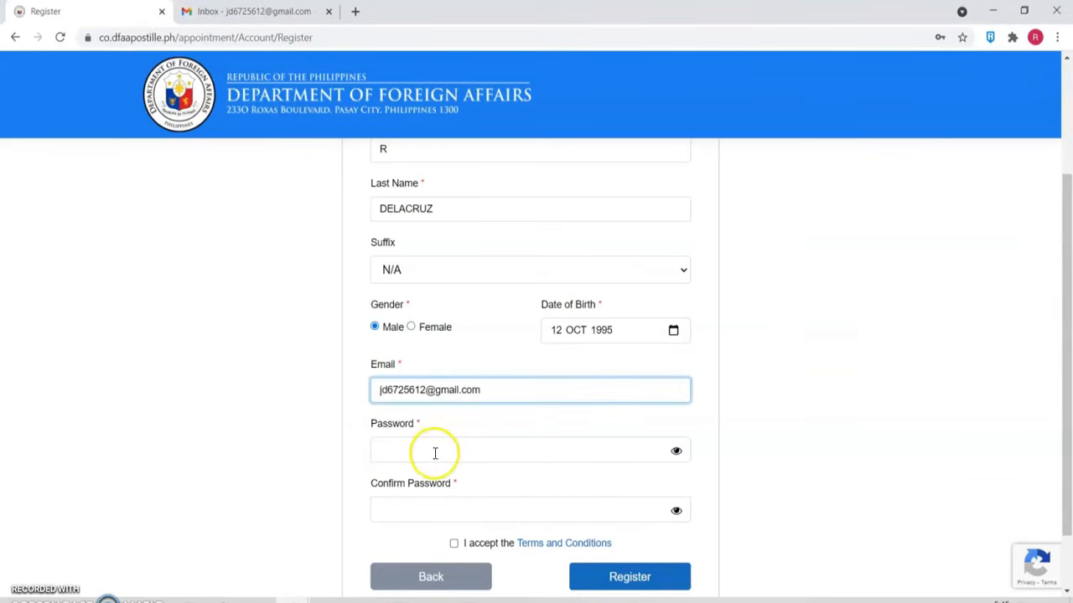
click(433, 450)
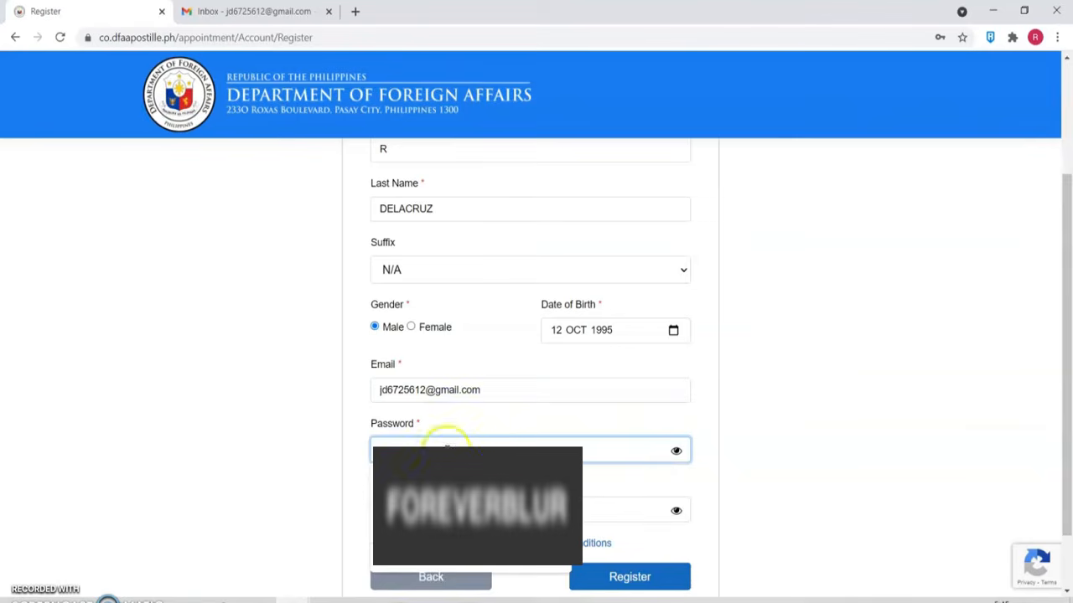
click(521, 428)
click(495, 511)
text(••)
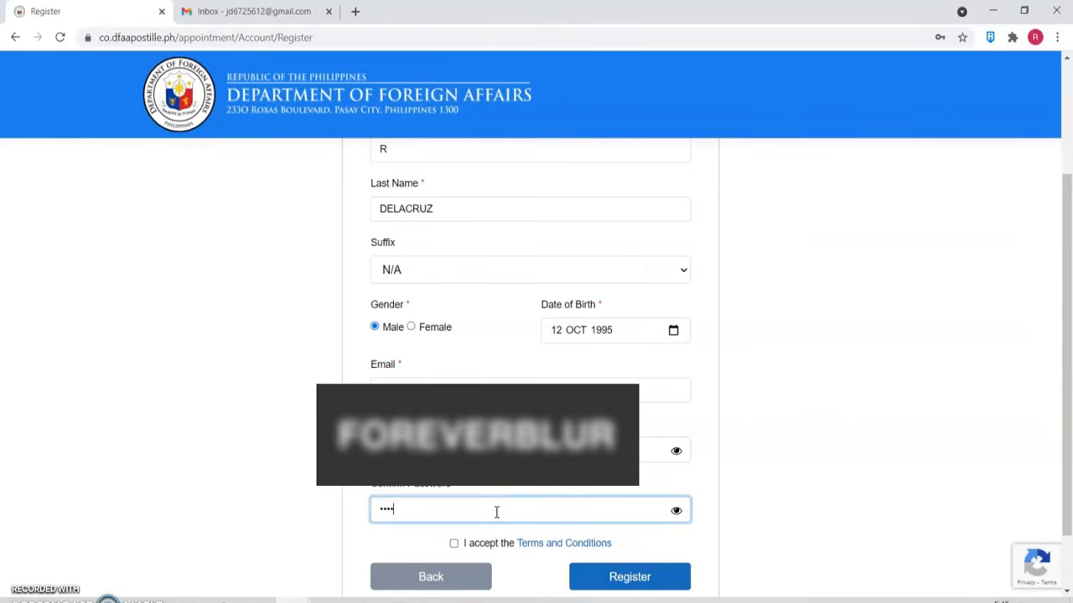
text(•)
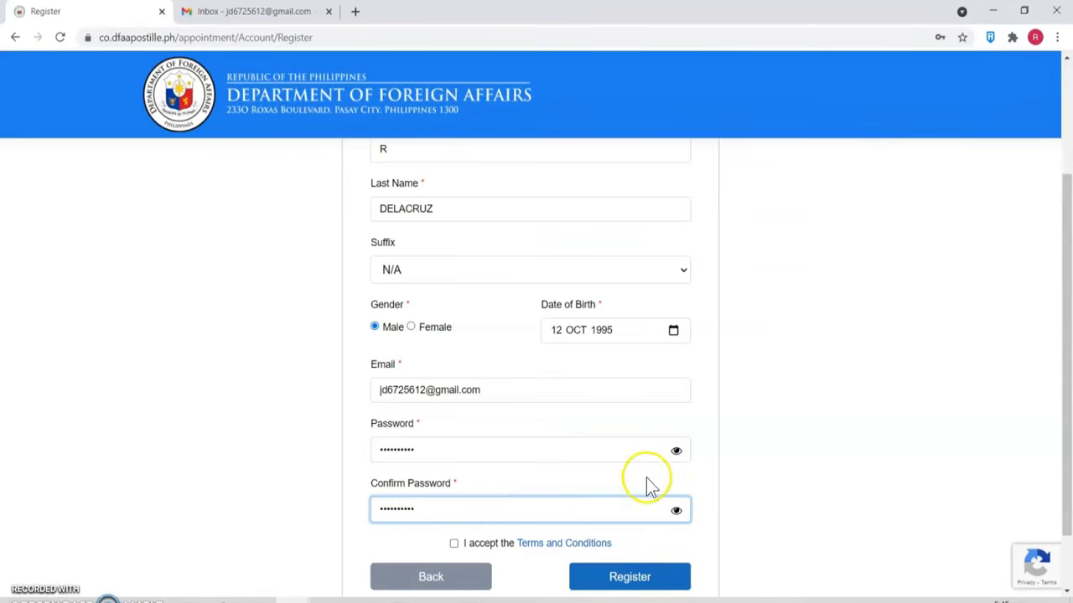
Step: Accept the Terms and Conditions, submit the registration and decline saving the password in the browser
click(454, 544)
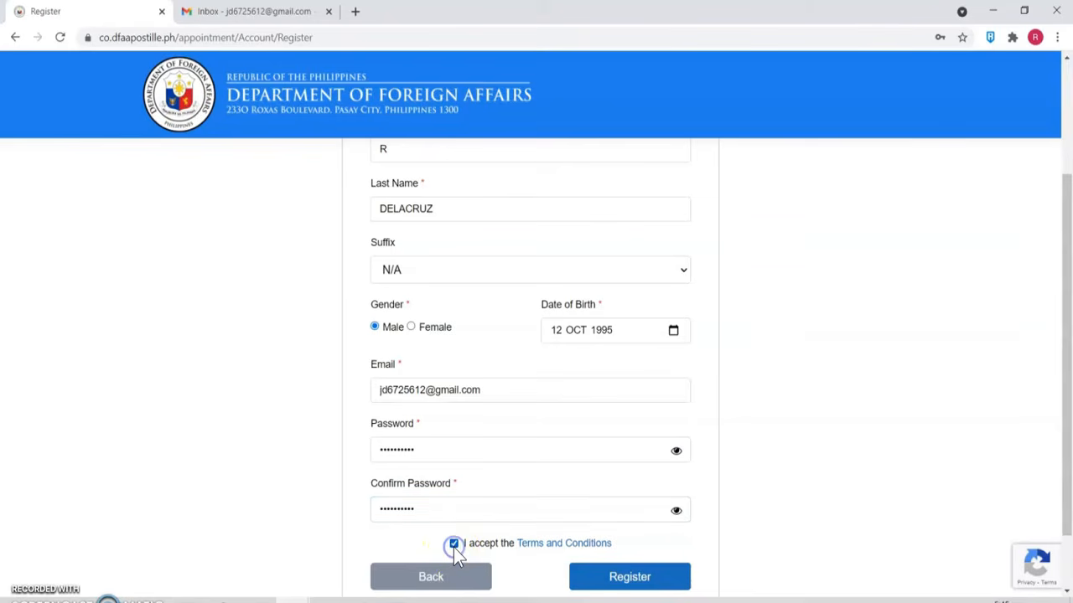
click(600, 579)
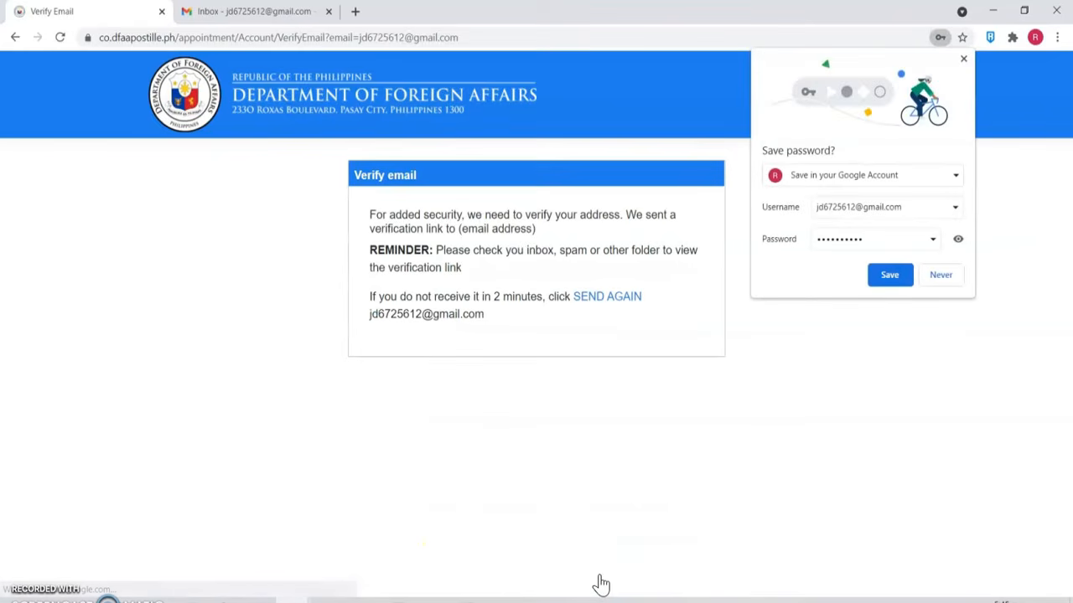
click(956, 281)
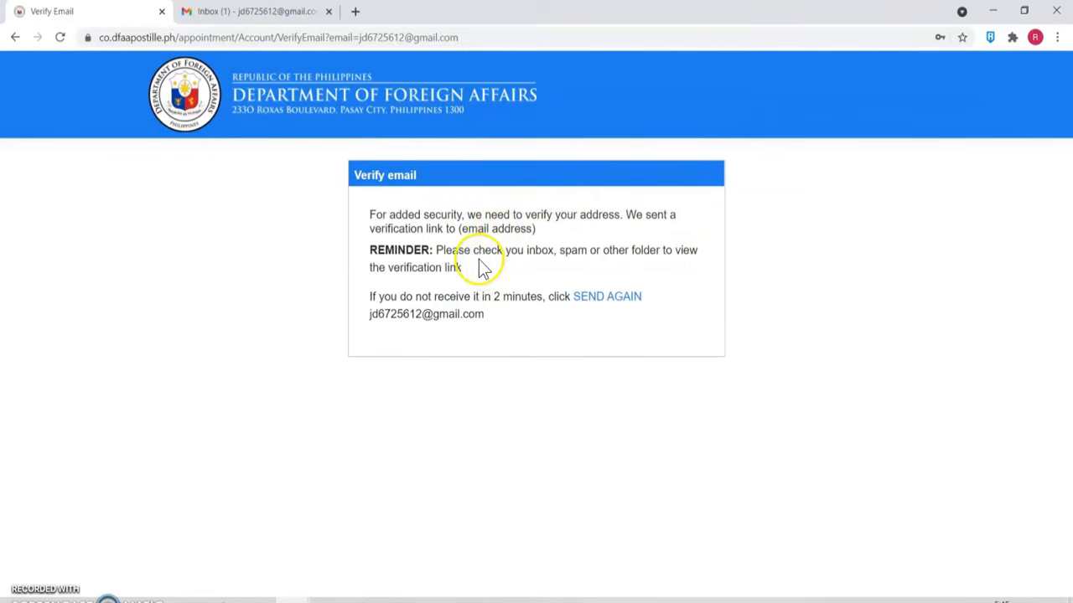
Step: Switch to the Gmail inbox, open the Email Verification message and follow its account confirmation link
click(270, 11)
click(299, 312)
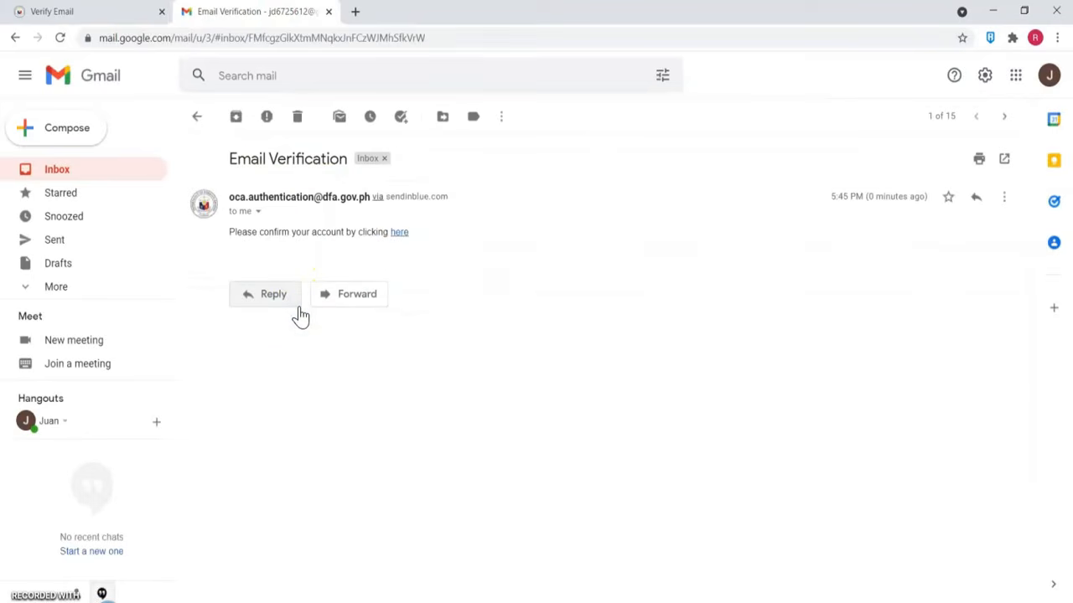
click(400, 234)
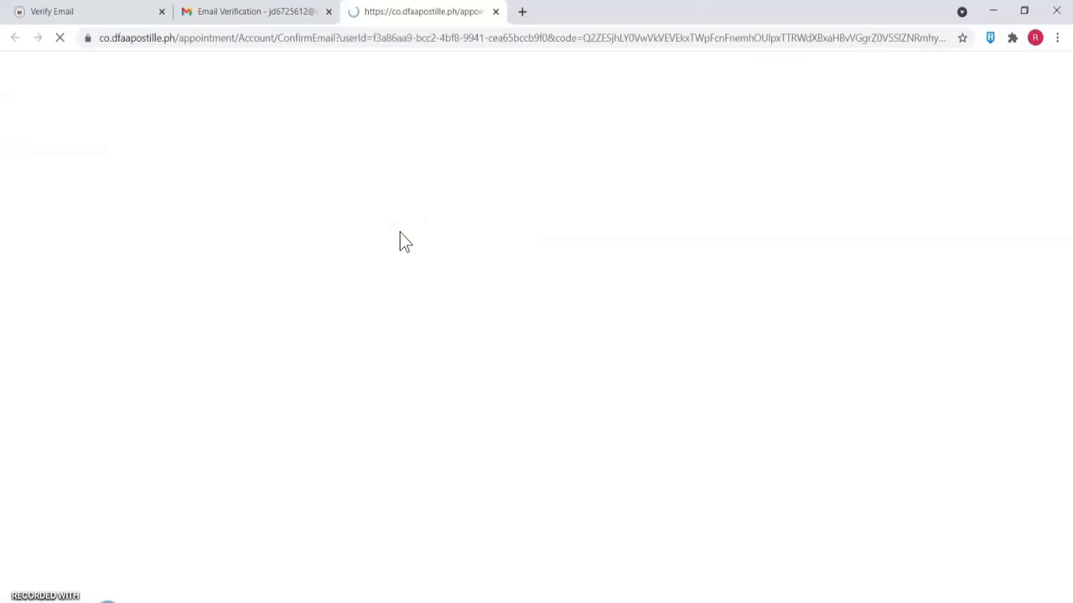
Step: Proceed from the e-mail confirmation page to the login page and dismiss the public notice
click(456, 241)
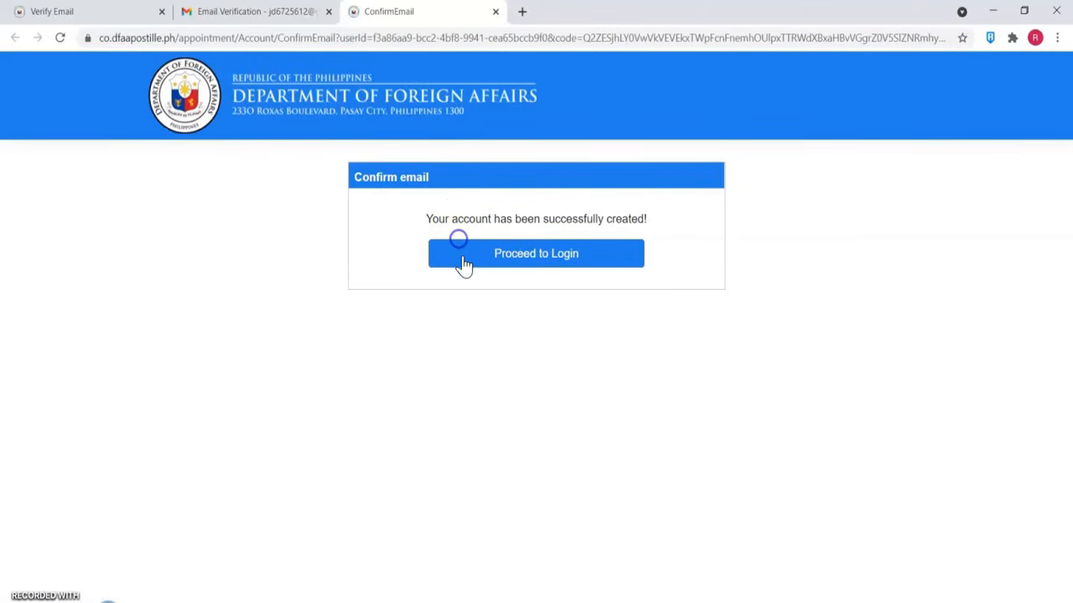
click(463, 263)
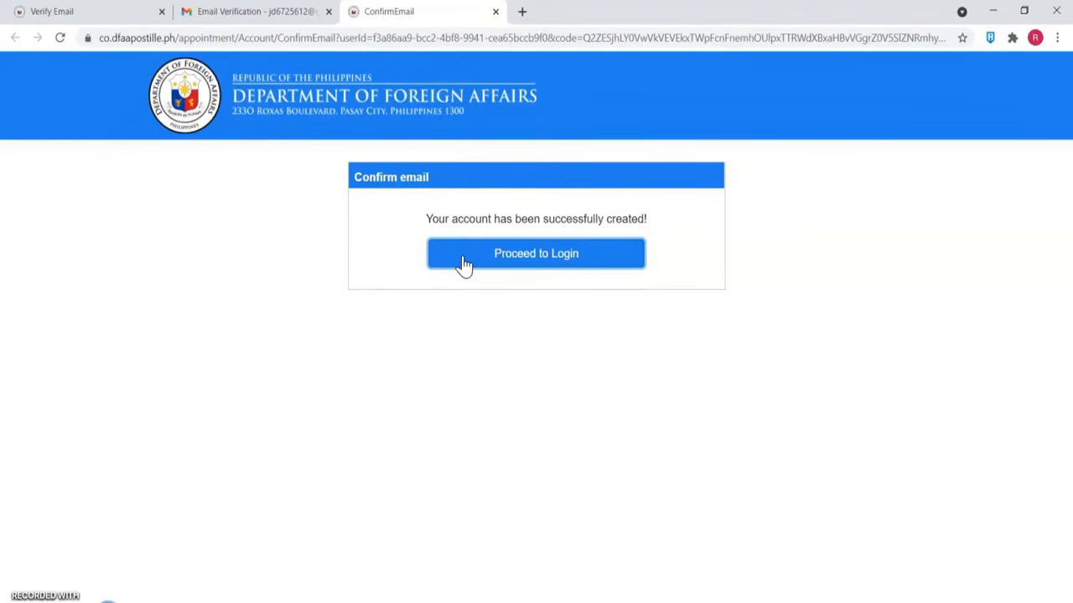
click(491, 252)
click(513, 257)
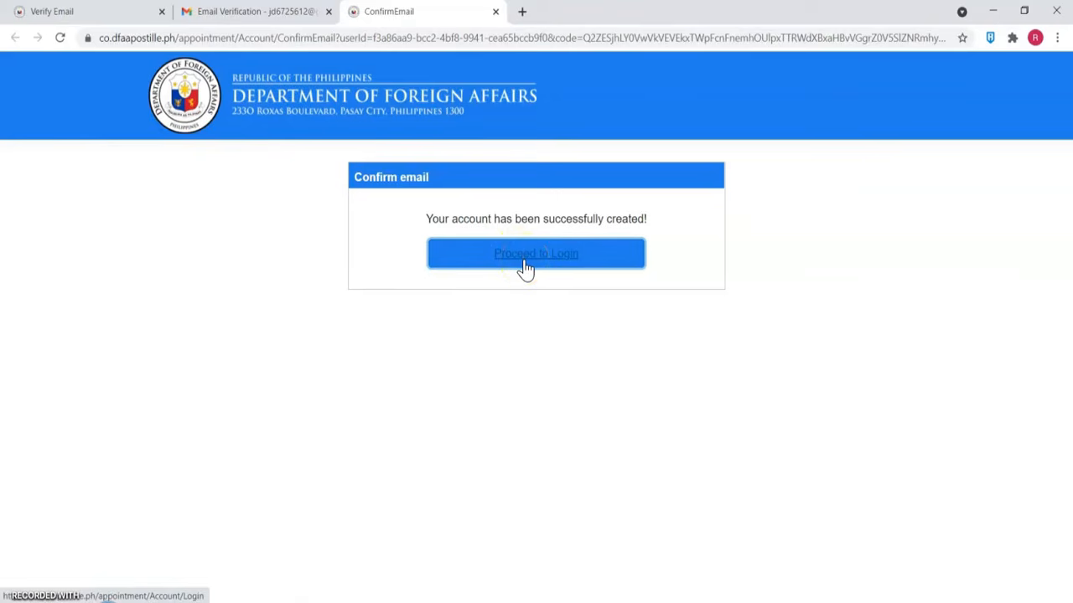
click(525, 267)
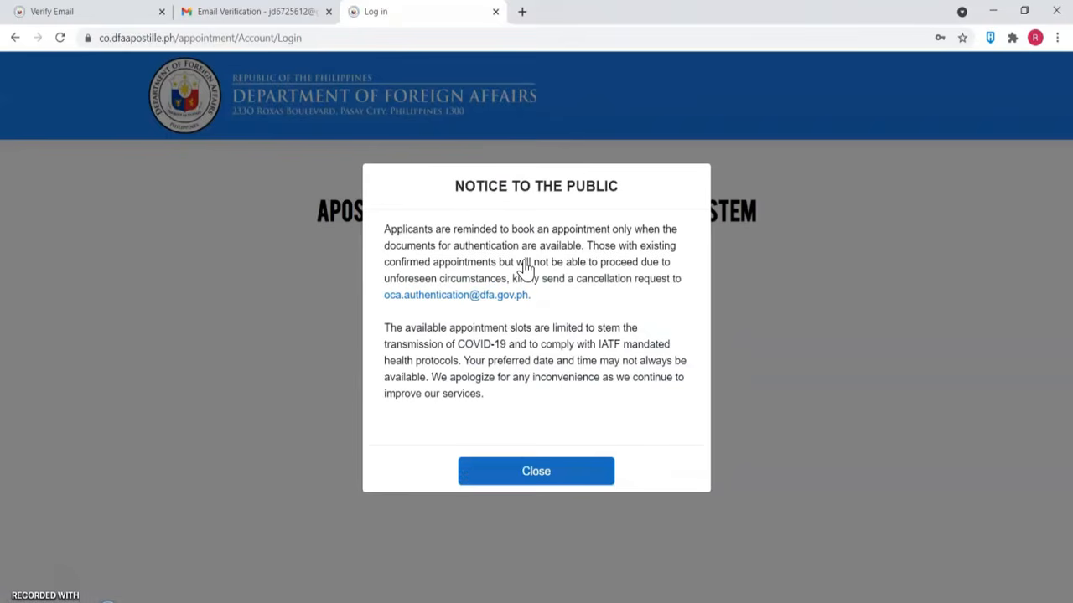
click(528, 431)
click(529, 470)
Step: Log in to the Apostille Application & Appointment System with the registered e-mail address and the account password
click(472, 292)
key(ctrl+v)
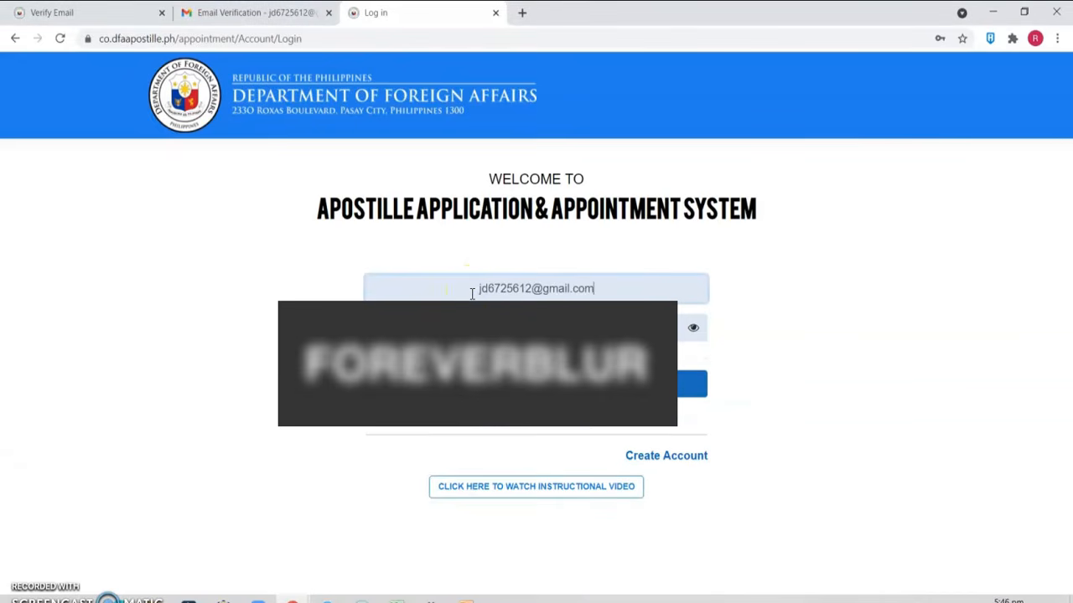
key(ctrl+a)
click(469, 327)
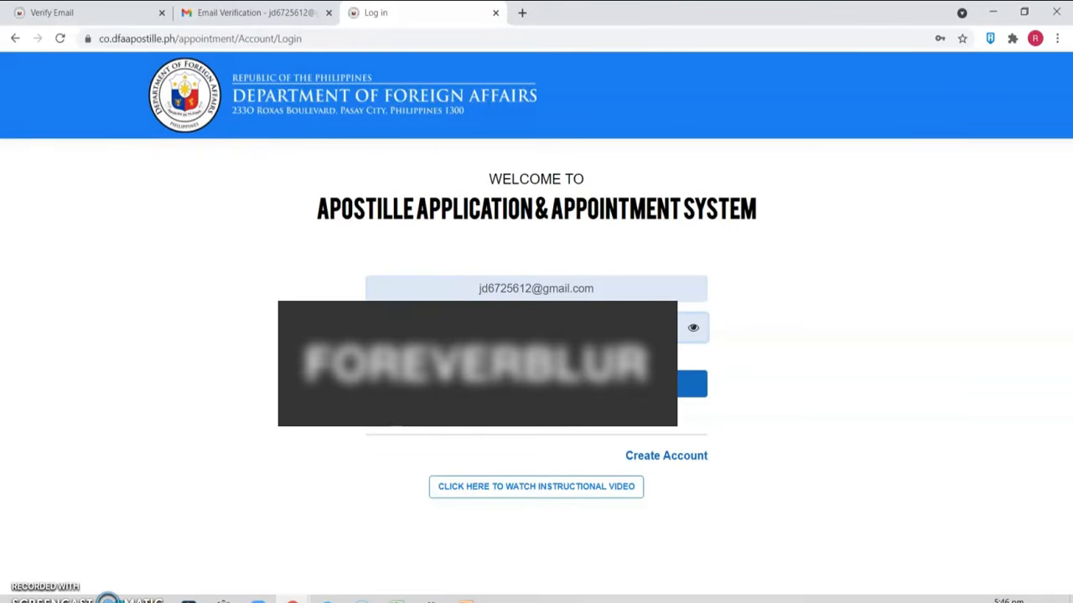
text(••••••••)
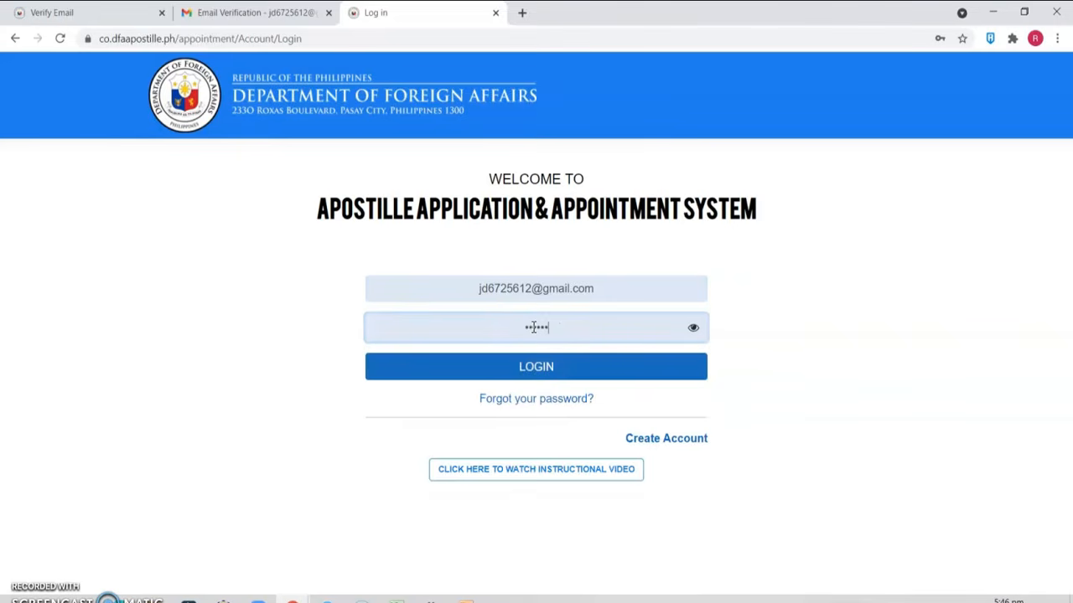
text(••)
click(546, 376)
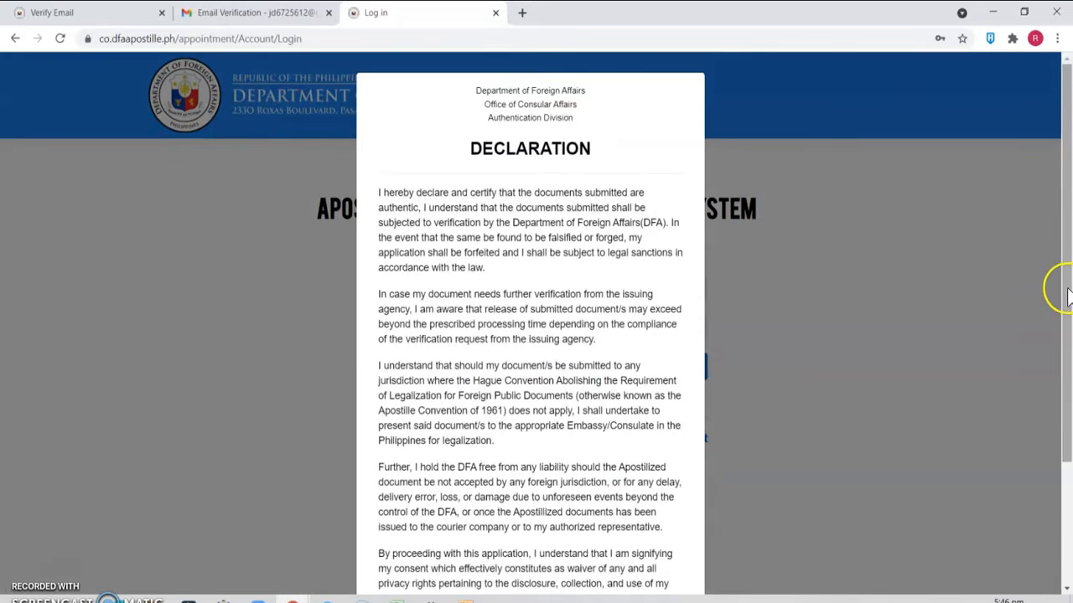
Step: Agree to the Declaration and the Terms and Conditions to reach the applicant type selection
drag(1063, 293, 1069, 459)
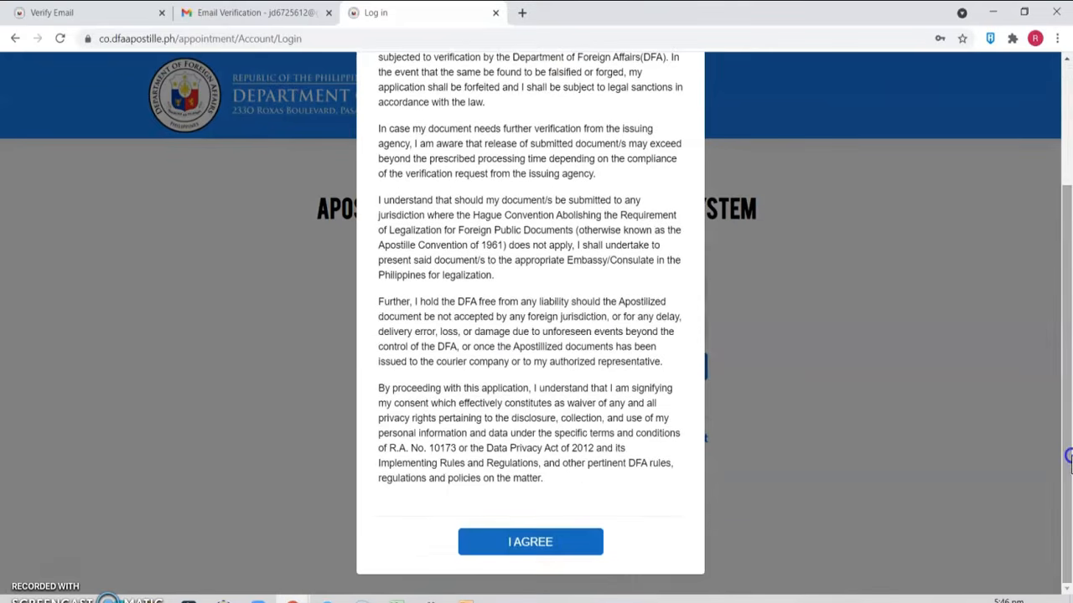
click(567, 545)
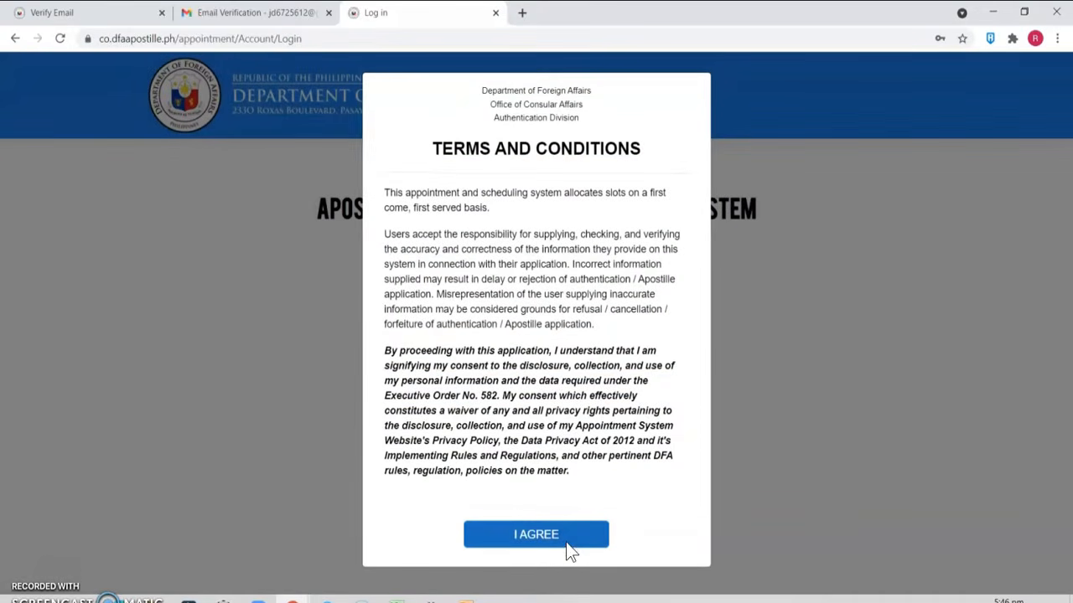
click(565, 544)
click(162, 553)
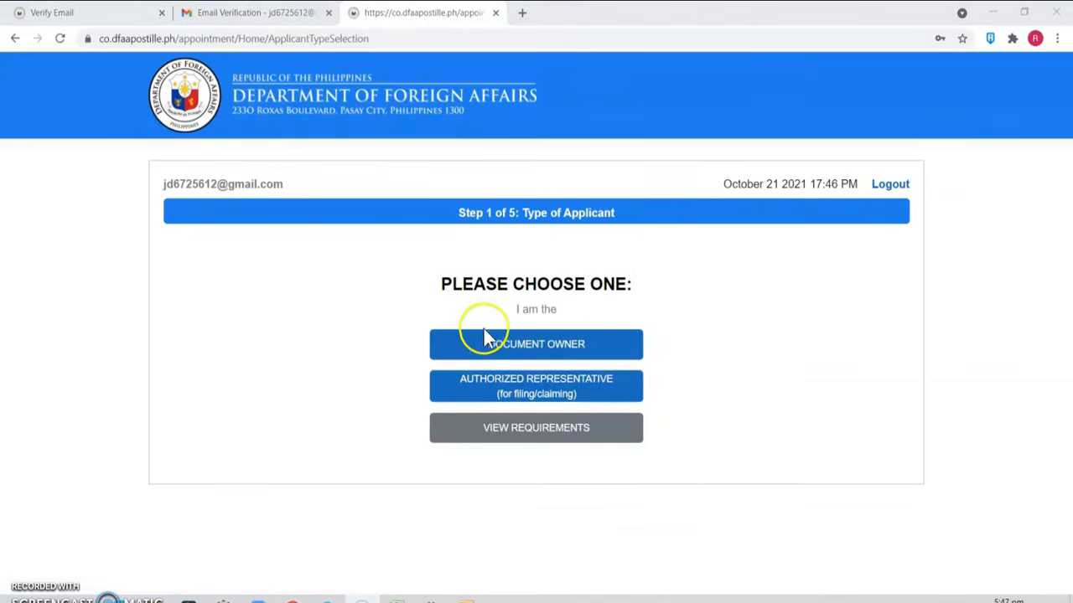
Step: Choose Document Owner as the applicant type and continue with DFA - OCA (ASEANA) as the processing site
click(498, 347)
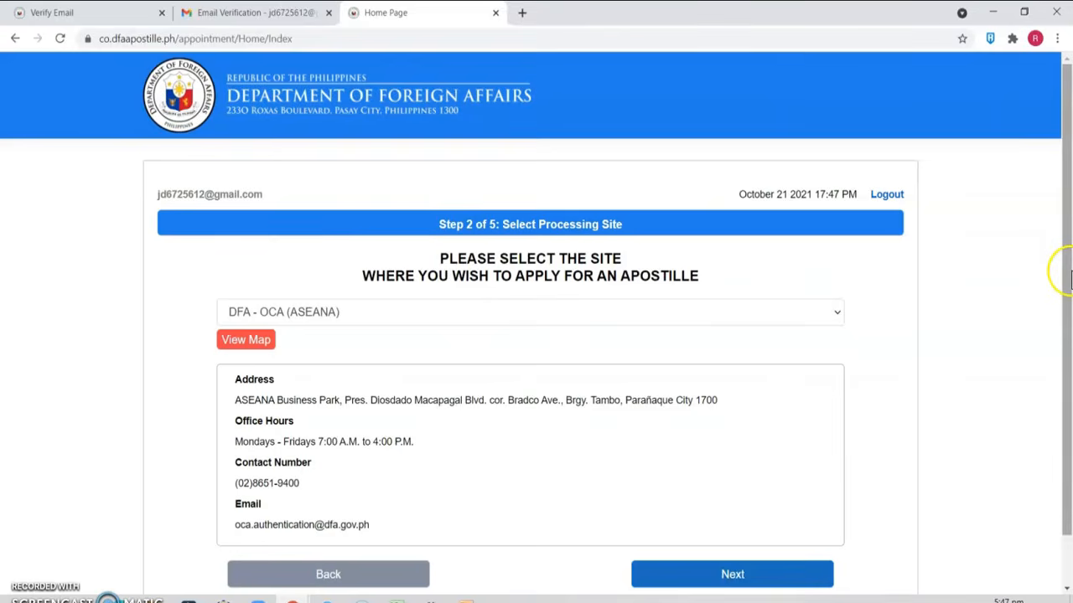
drag(1064, 267, 1068, 348)
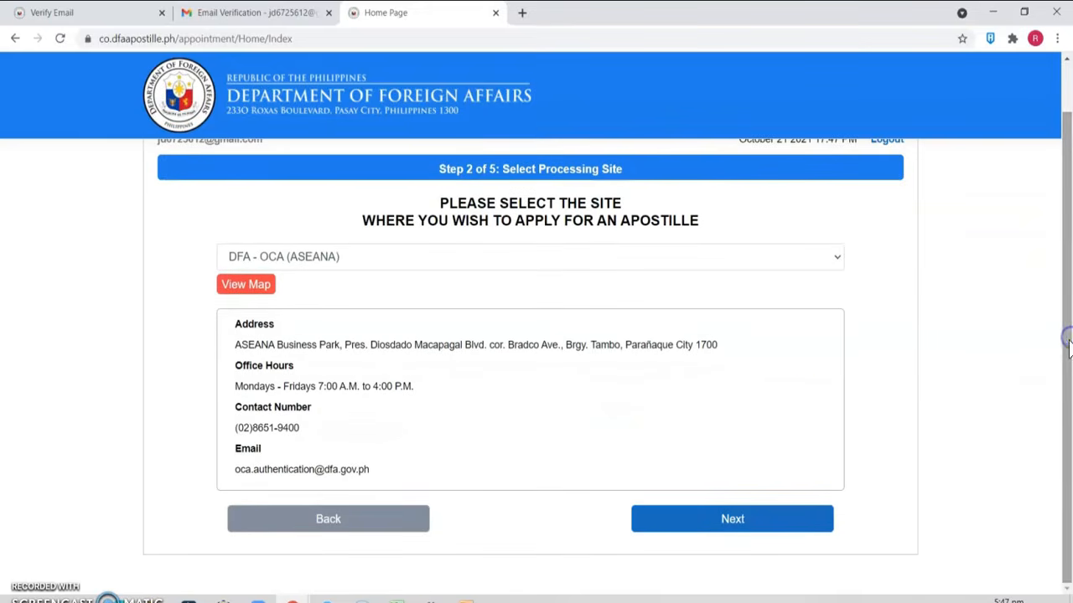
click(705, 526)
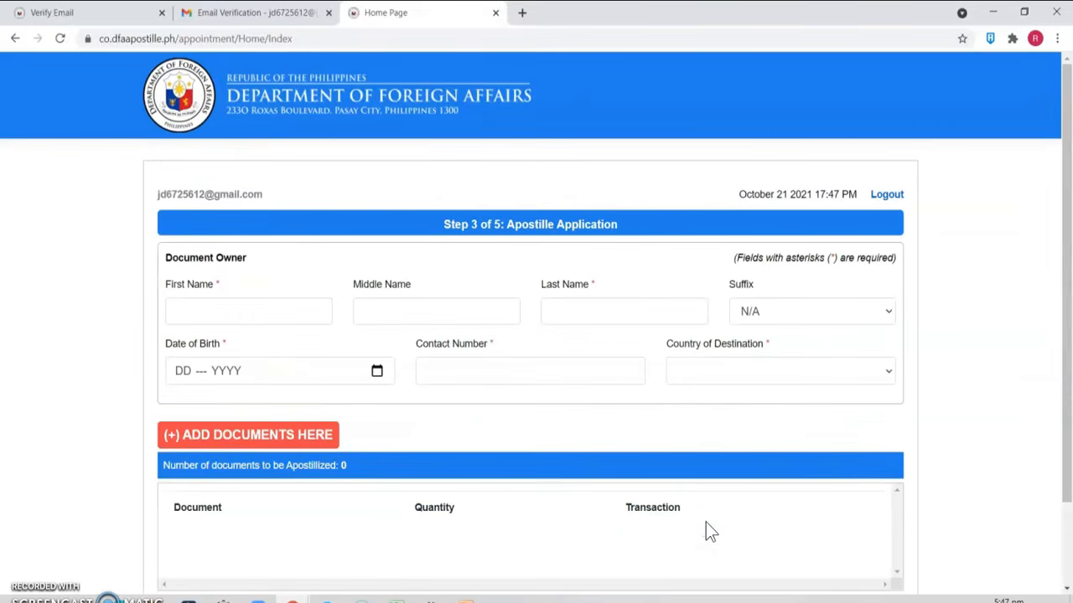
Step: Enter the document owner's first, middle and last names, keeping the suffix as N/A
click(251, 315)
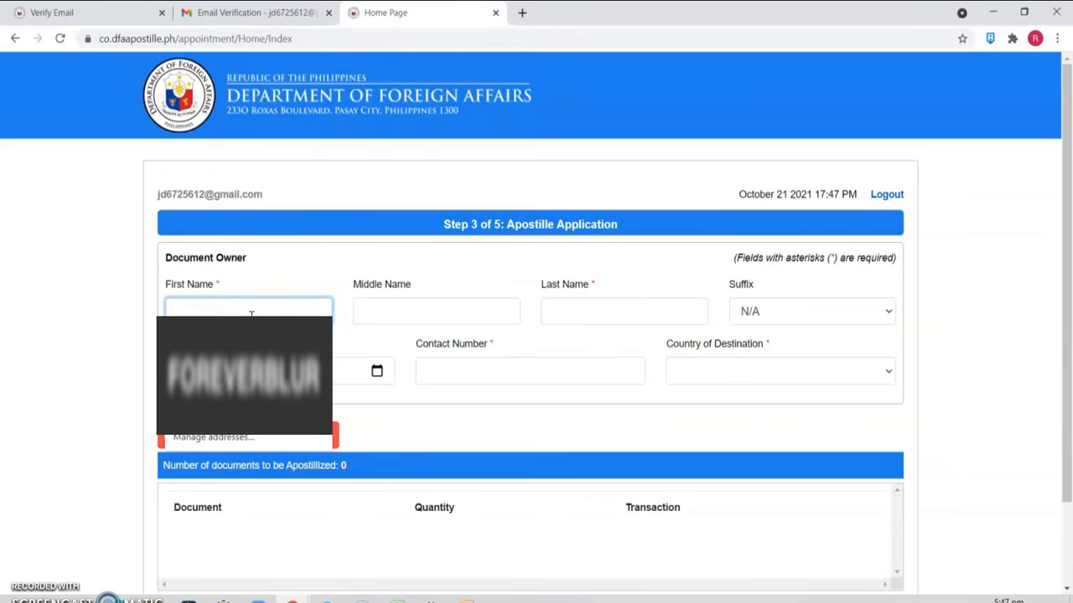
text(JUAN)
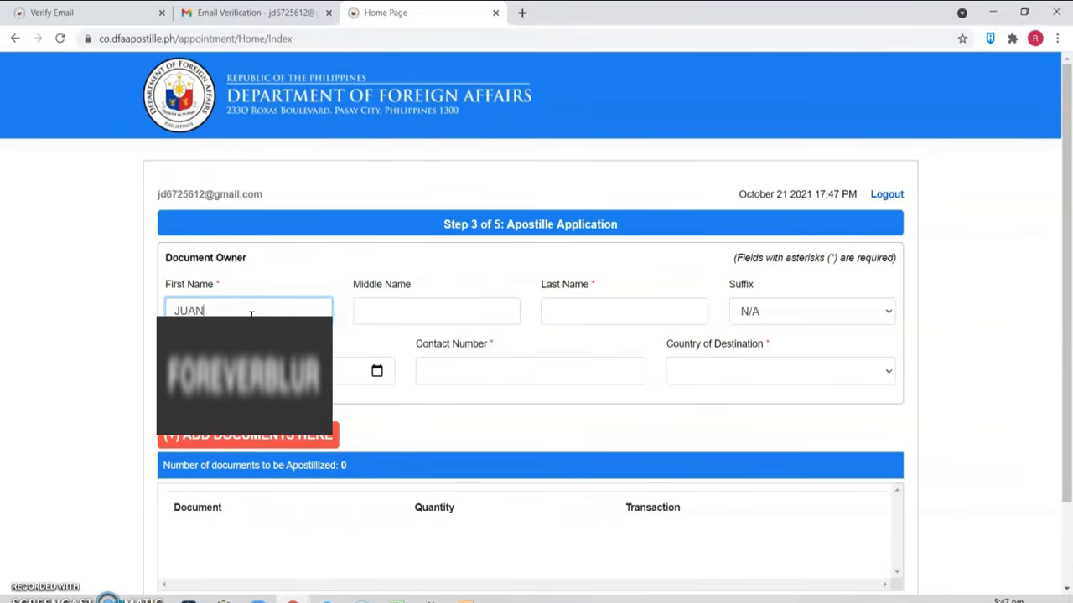
key(Tab)
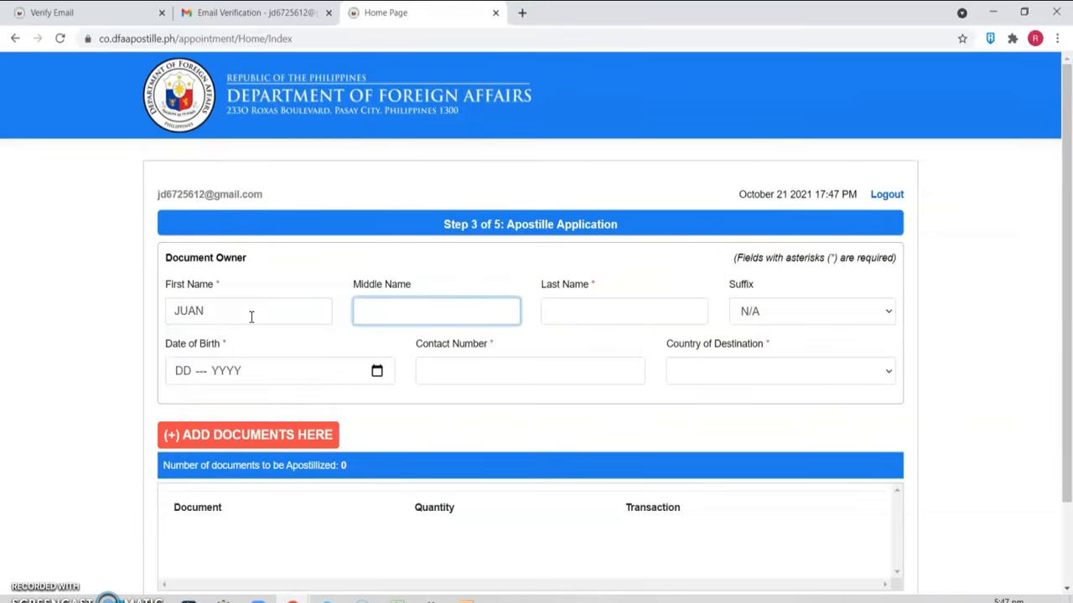
text(RAMOS)
key(Tab)
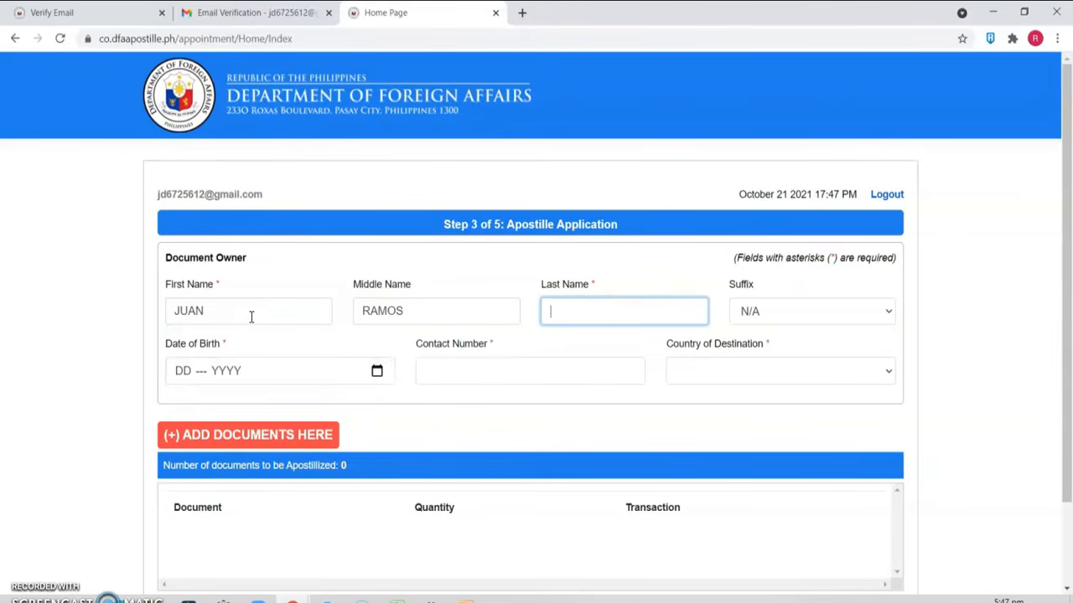
text(DELACRUZ)
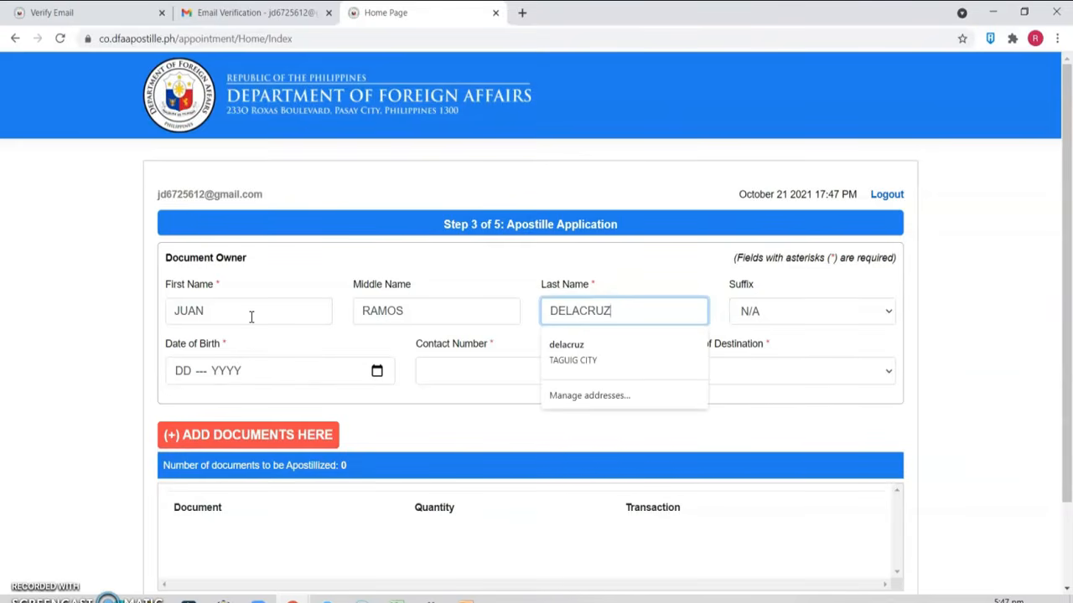
key(Tab)
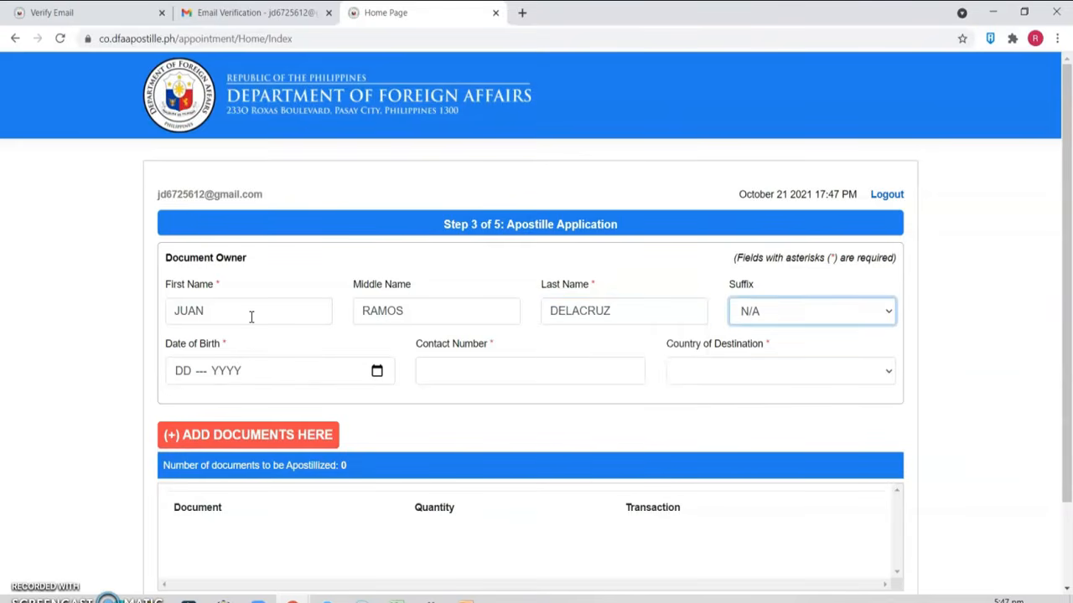
Step: Enter the document owner's date of birth, including the correct birth year
key(Tab)
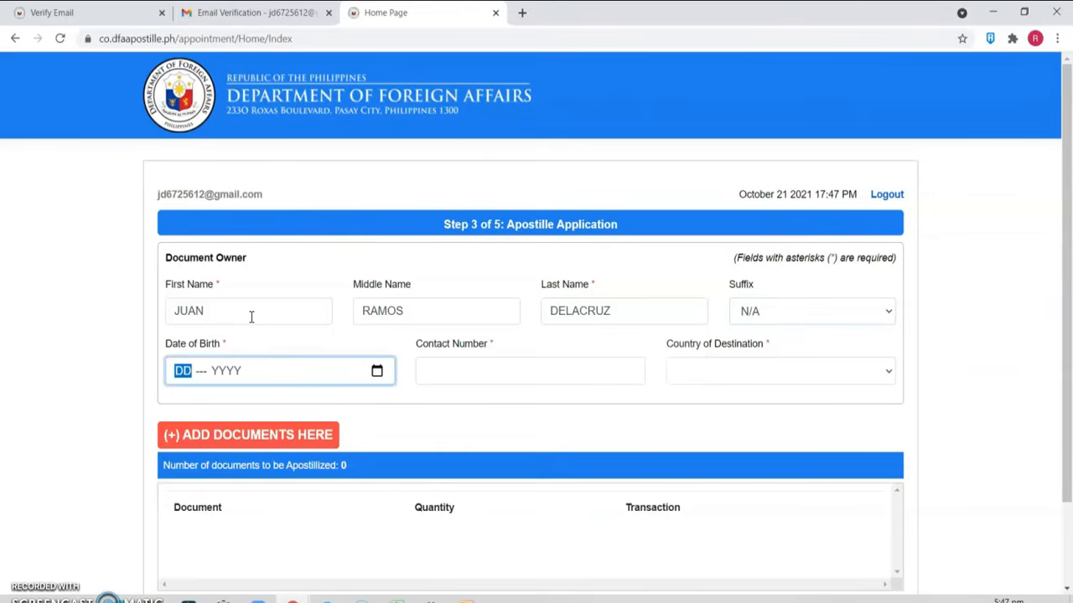
click(377, 373)
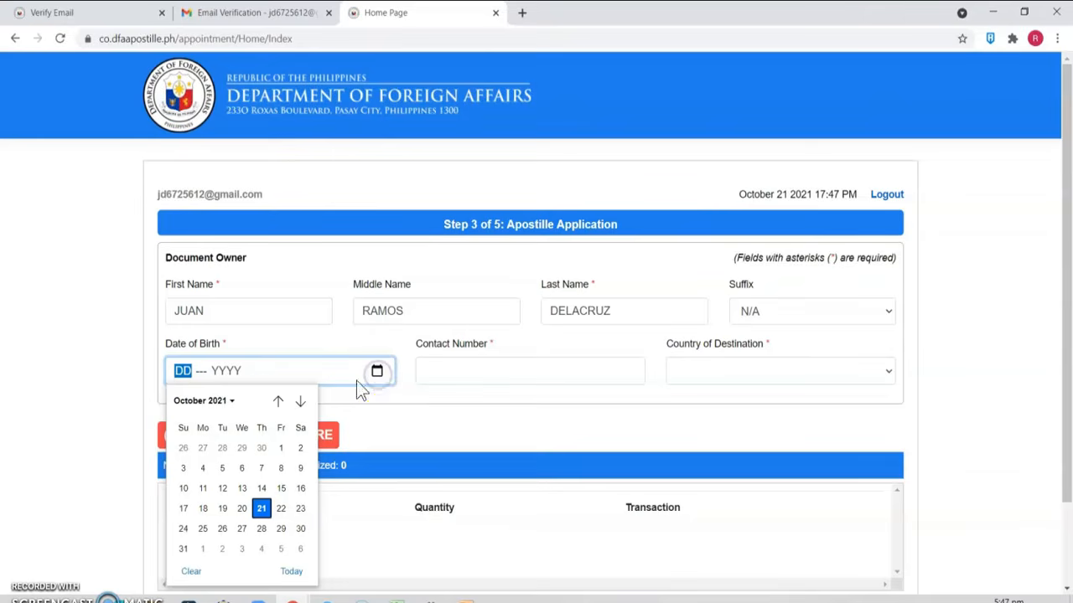
click(262, 509)
click(273, 374)
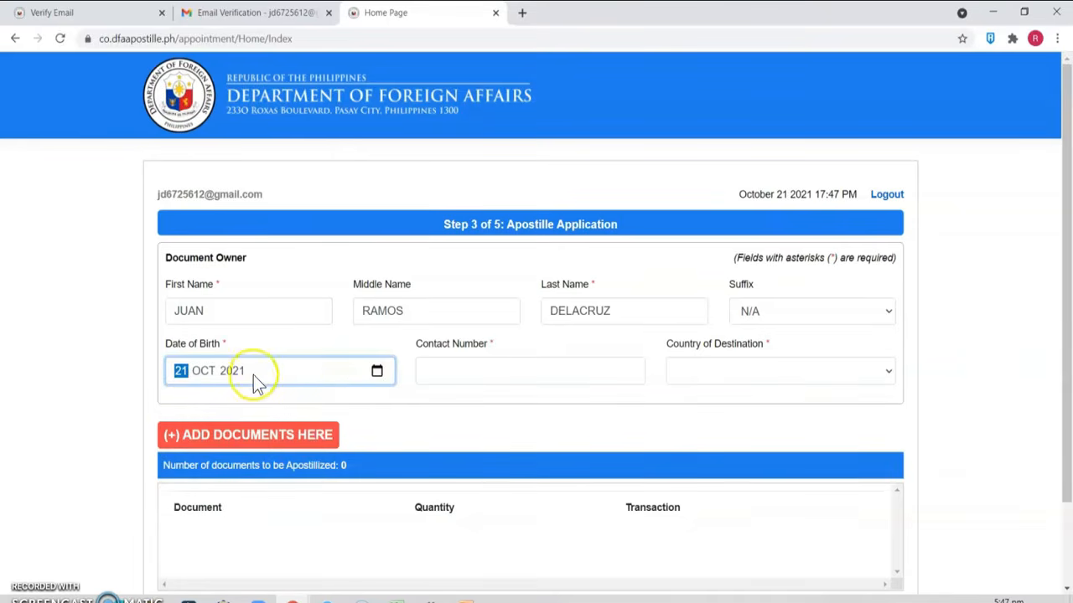
click(228, 371)
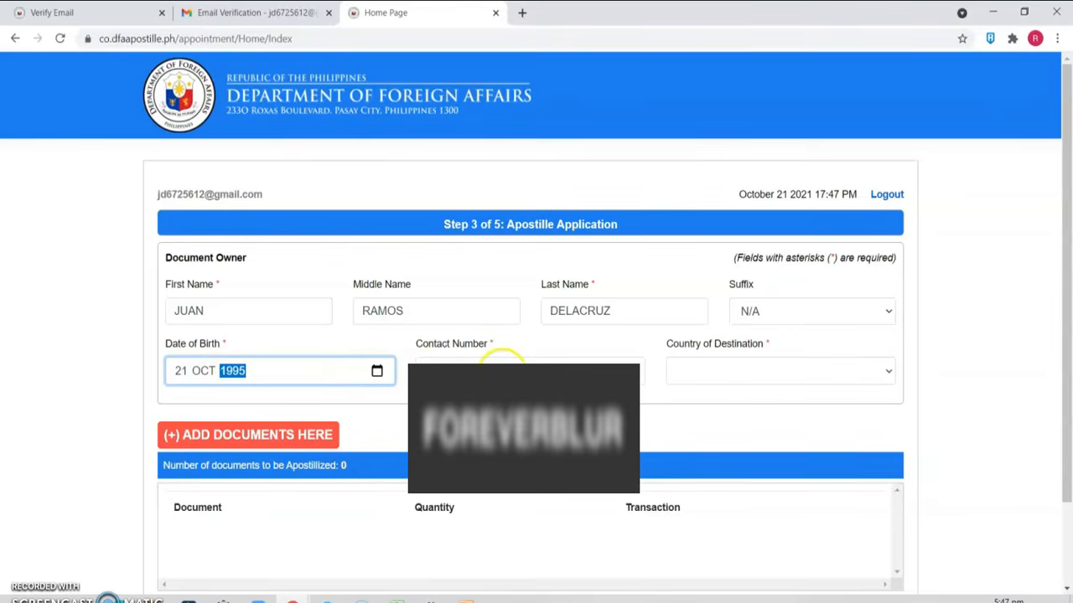
Step: Fill in the document owner's contact number and set the country of destination to United Kingdom - Citizen (GBR)
click(501, 362)
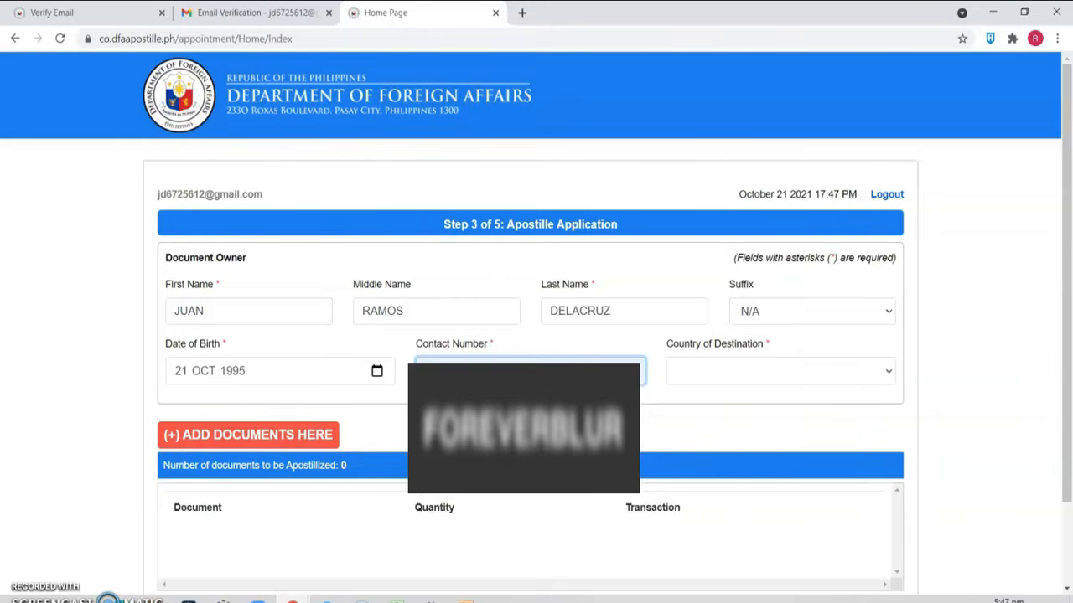
click(579, 419)
click(703, 374)
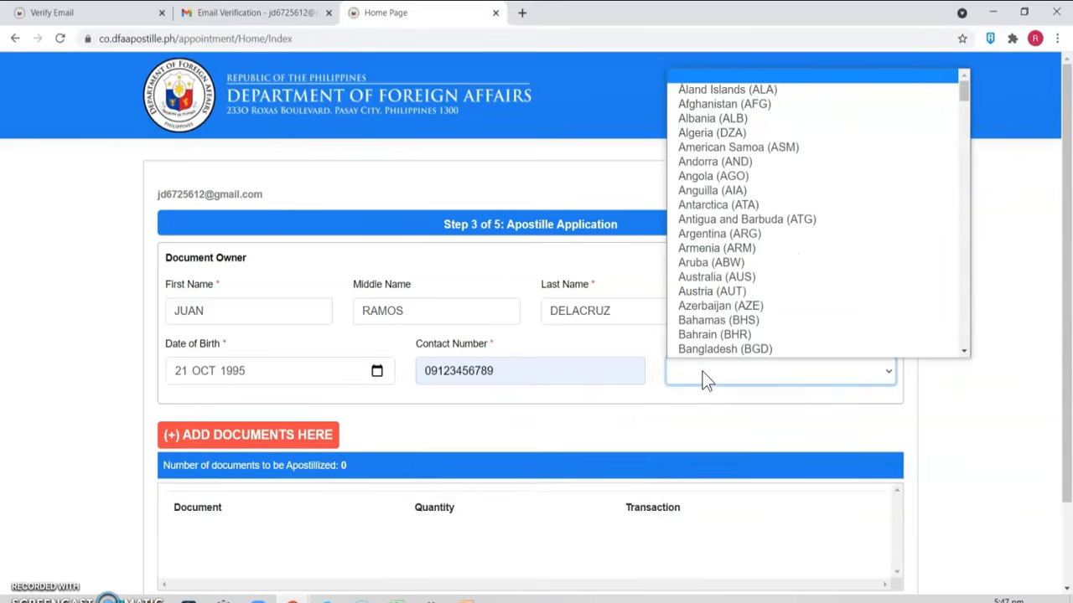
text(un)
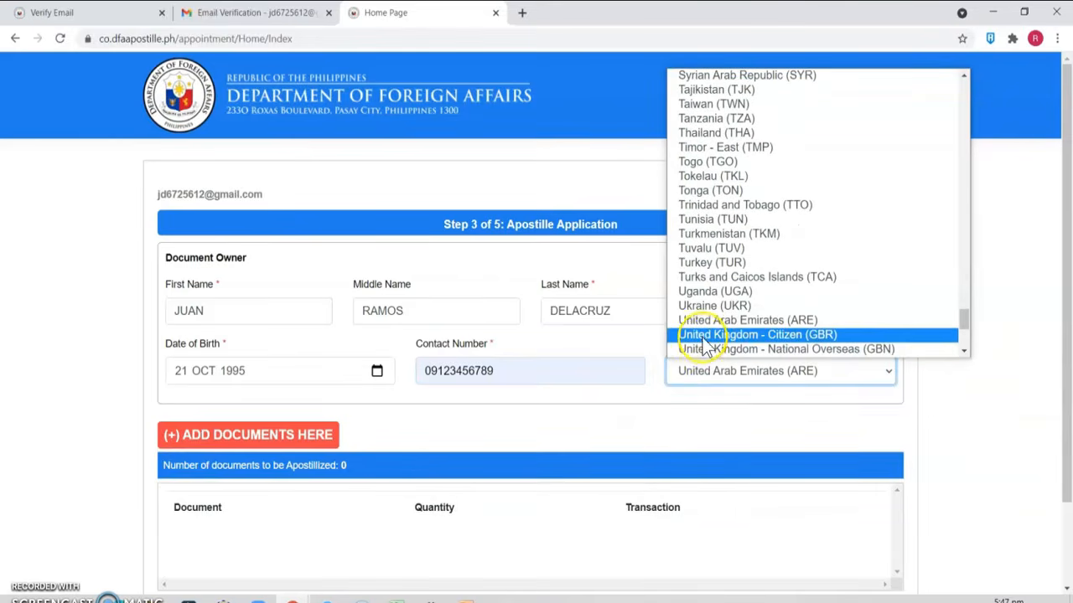
click(700, 336)
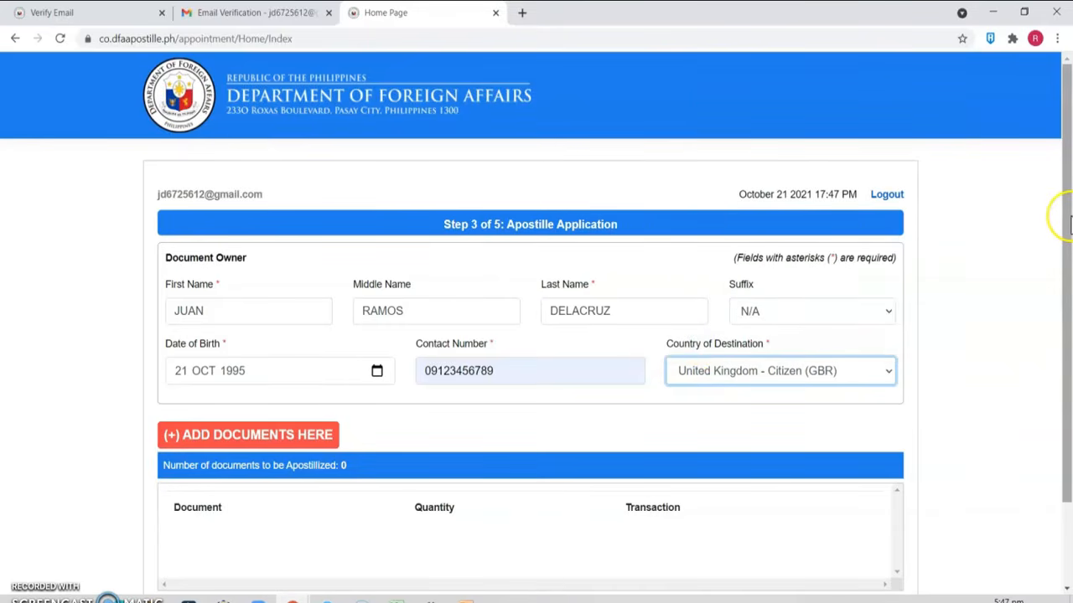
Step: Add one Regular State Colleges and Universities (TOR and Diploma) document to the application and proceed to appointment scheduling
drag(1068, 222, 1068, 369)
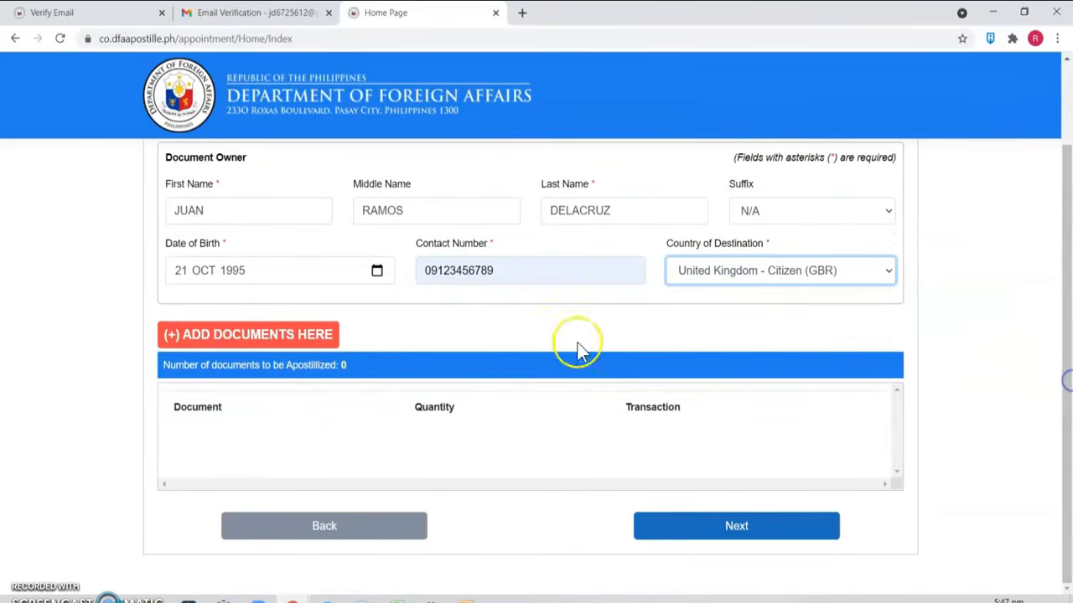
click(306, 333)
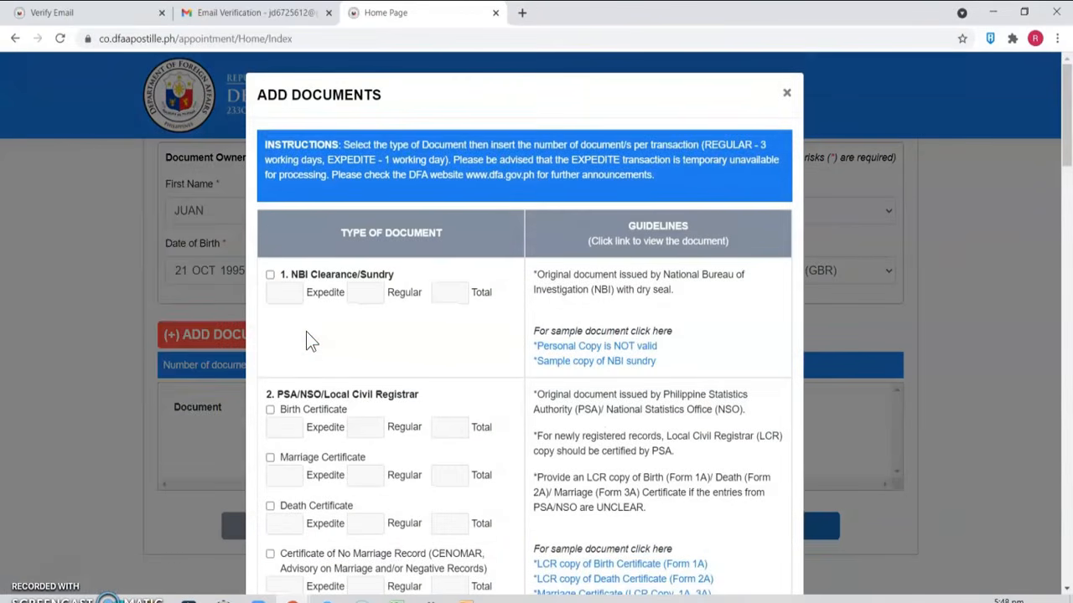
click(269, 282)
drag(1067, 167, 1066, 210)
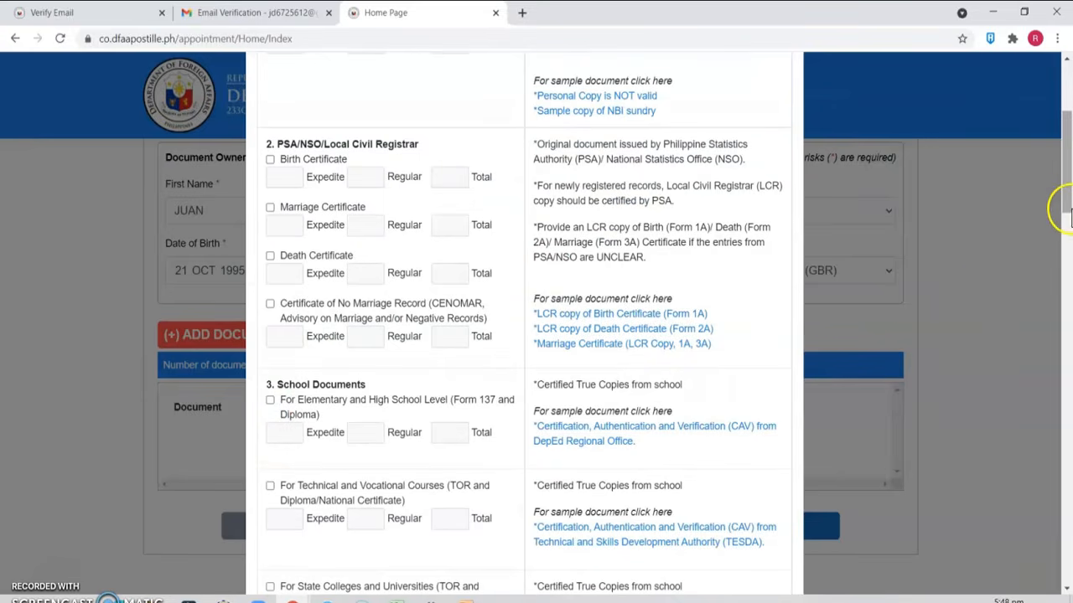
drag(1070, 162, 1069, 203)
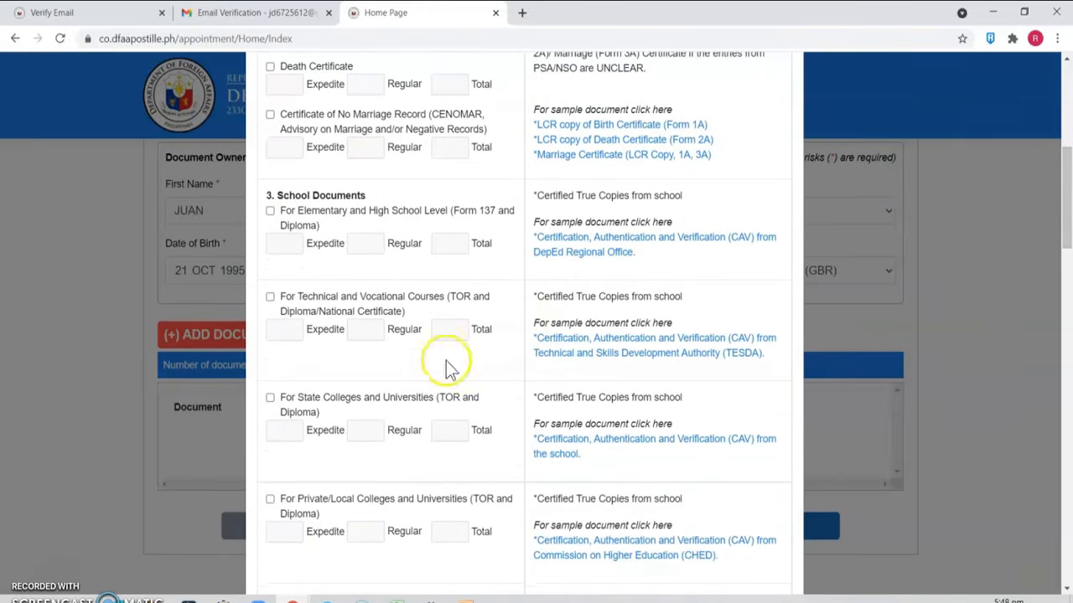
click(269, 399)
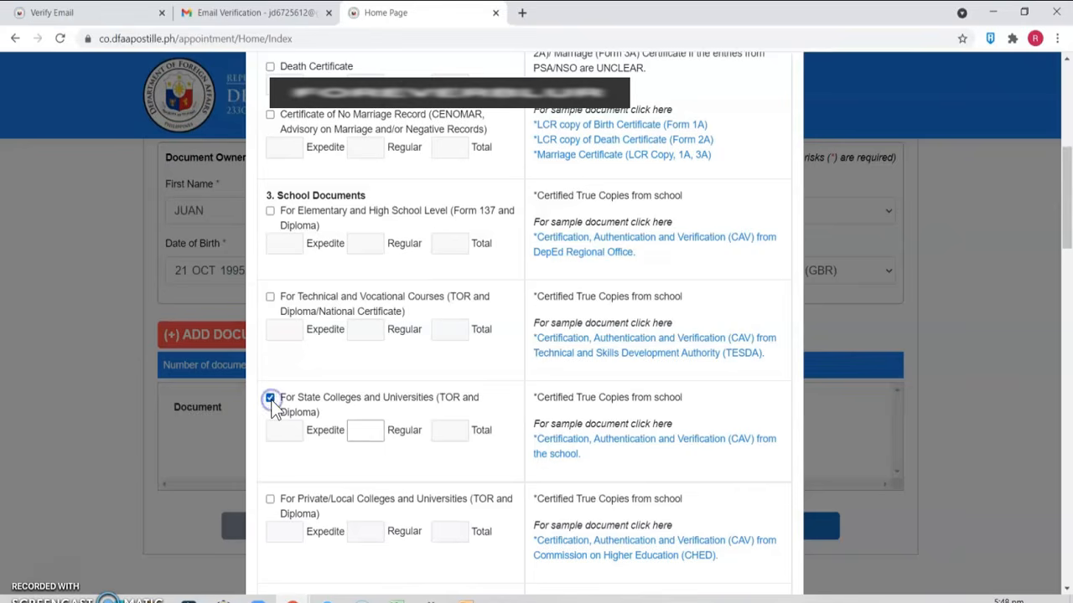
click(359, 439)
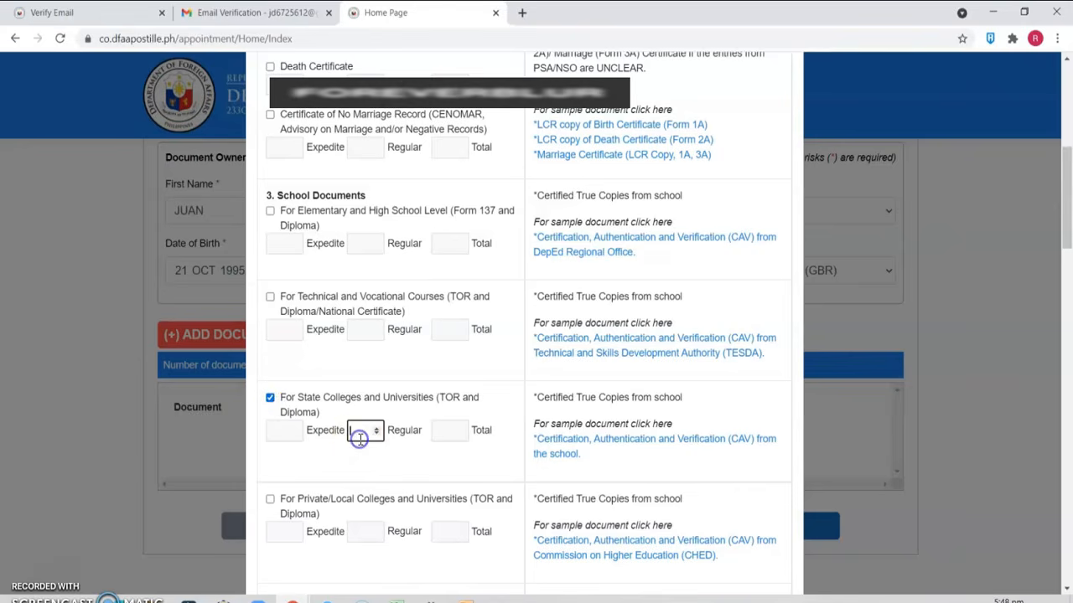
text(1)
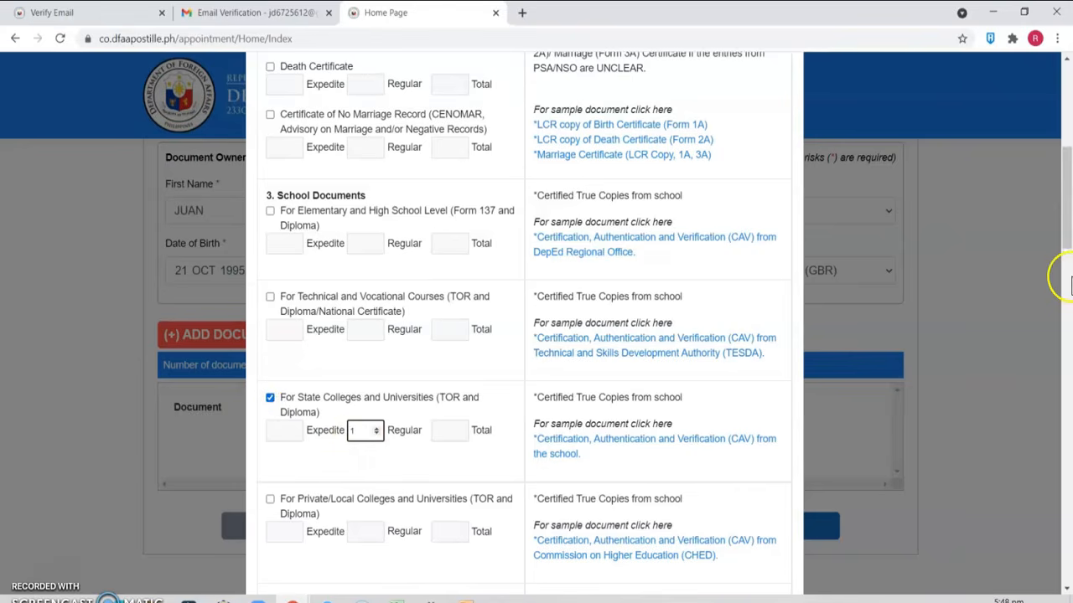
drag(1066, 198, 1054, 563)
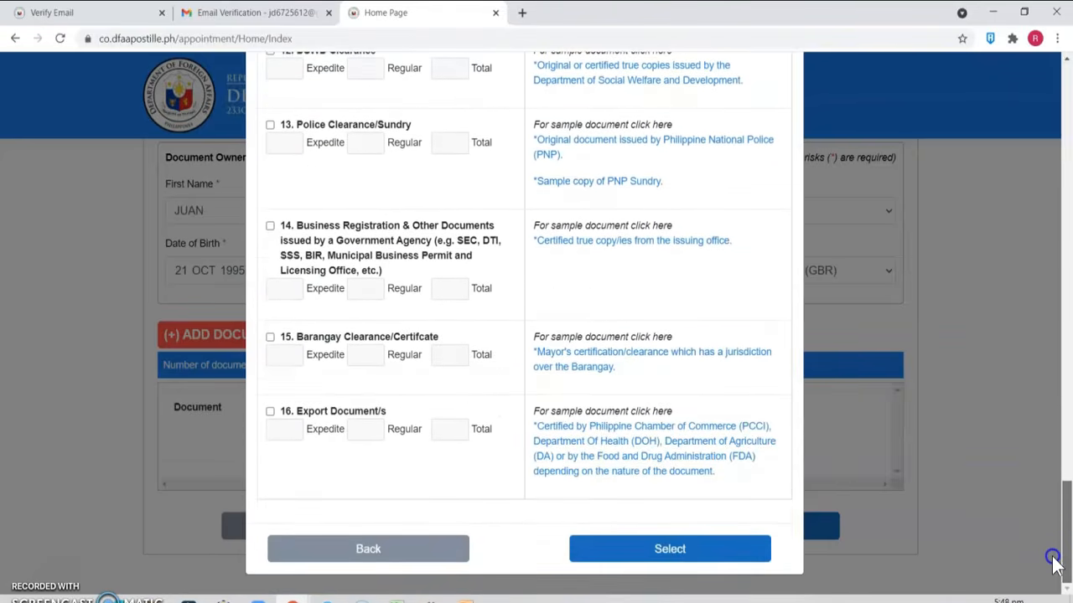
click(713, 549)
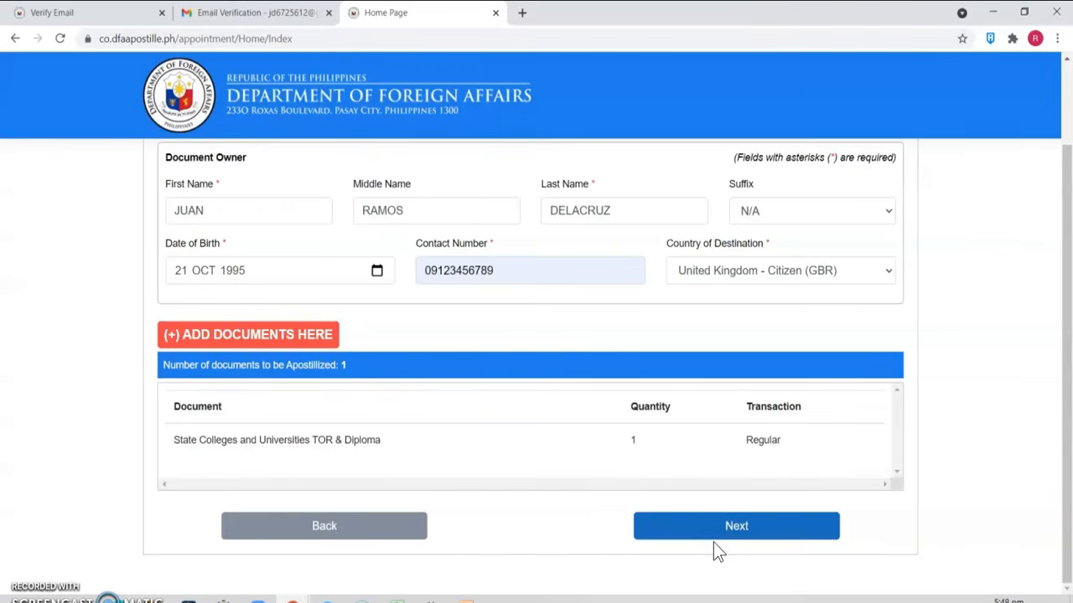
click(711, 526)
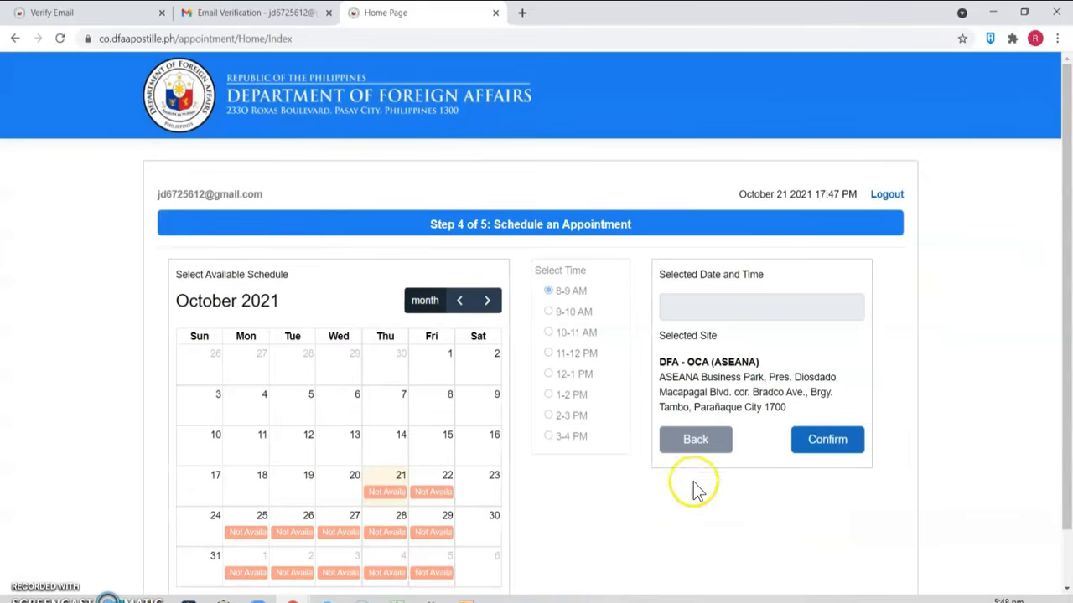
Step: Look through the appointment calendar from October 2021 to February 2022 and back to January 2022 for available dates
drag(1069, 260, 1070, 347)
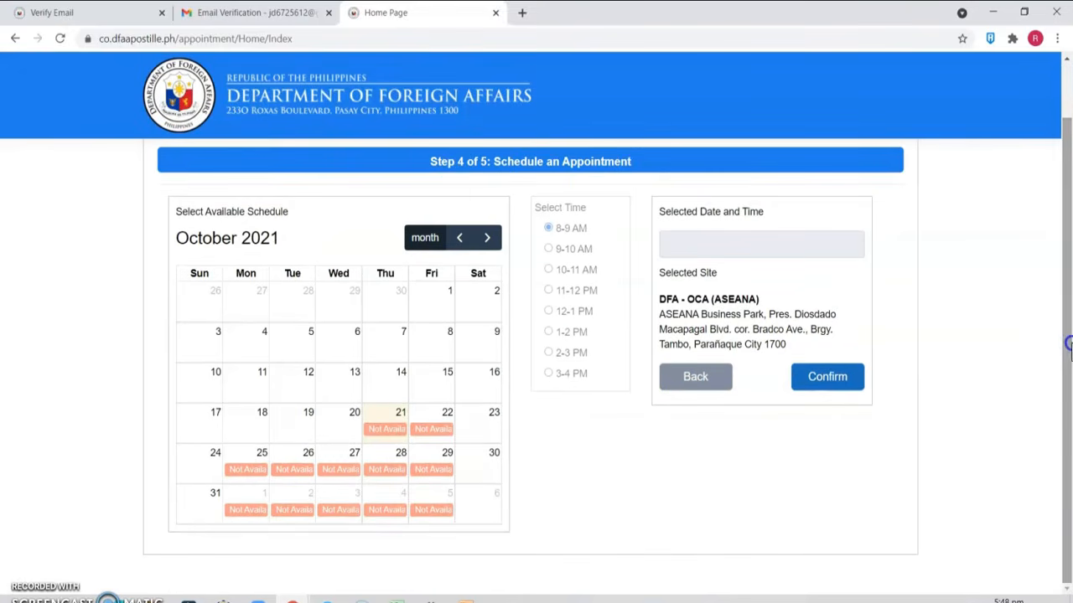
click(488, 239)
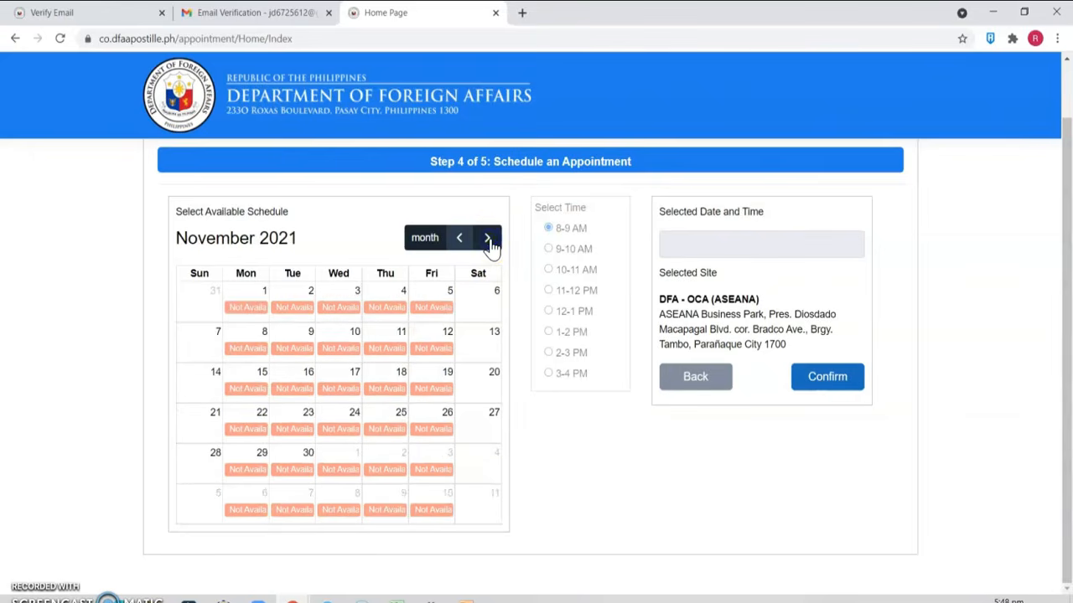
click(489, 240)
click(487, 240)
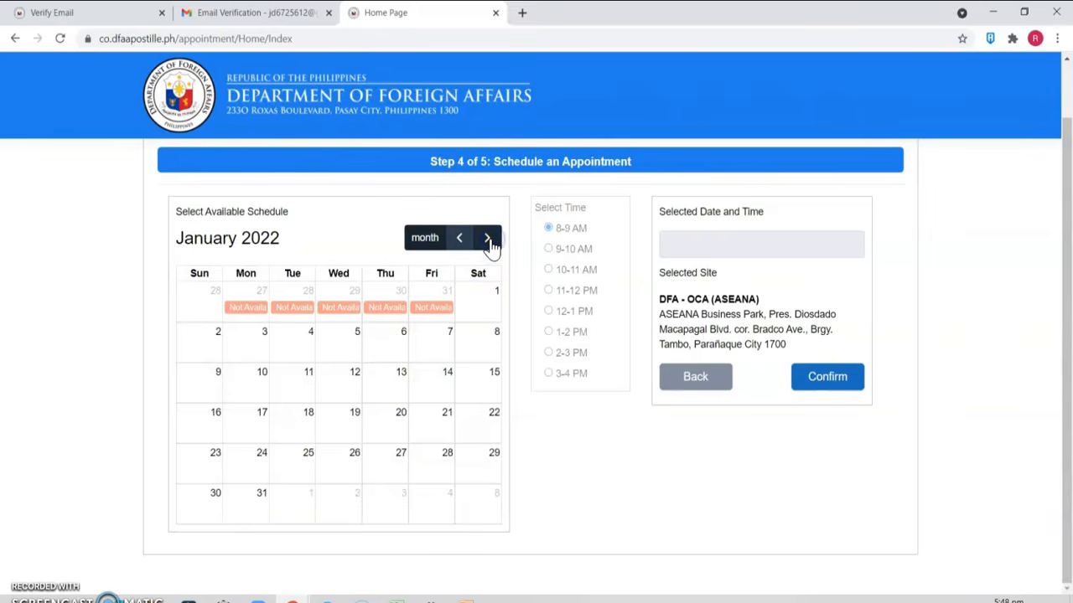
click(488, 240)
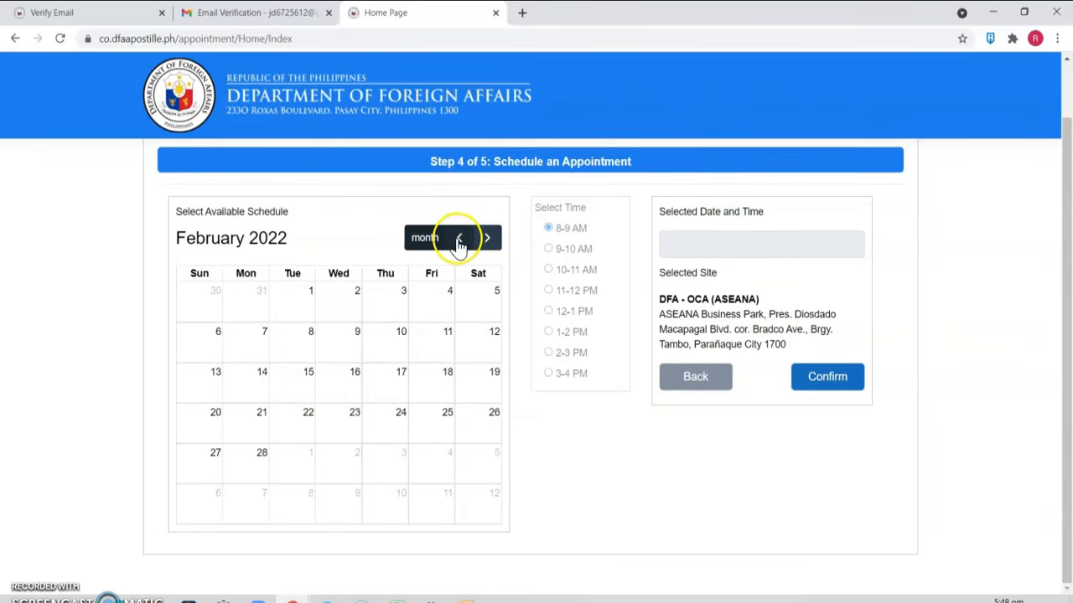
click(459, 241)
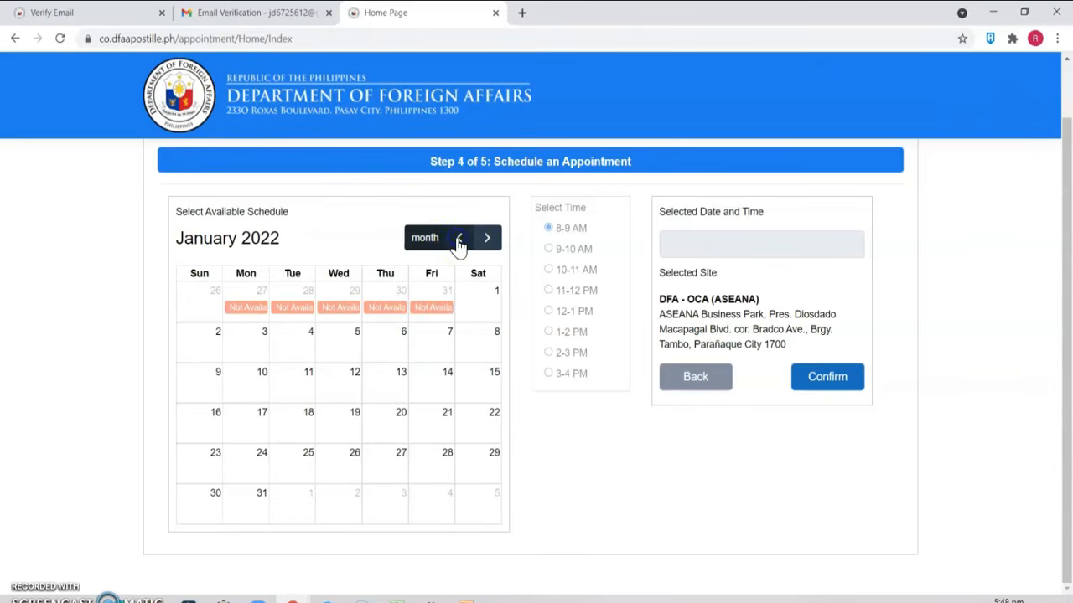
Step: Try to select January 7 and January 6, 2022 with the 9-10 AM and 11-12 PM time slots for the appointment
click(445, 340)
click(445, 341)
click(398, 337)
click(547, 250)
click(545, 293)
Step: Try to select December 17, 2021 and January 7, 13, 19, 31 and 25, 2022 as the appointment date
click(459, 240)
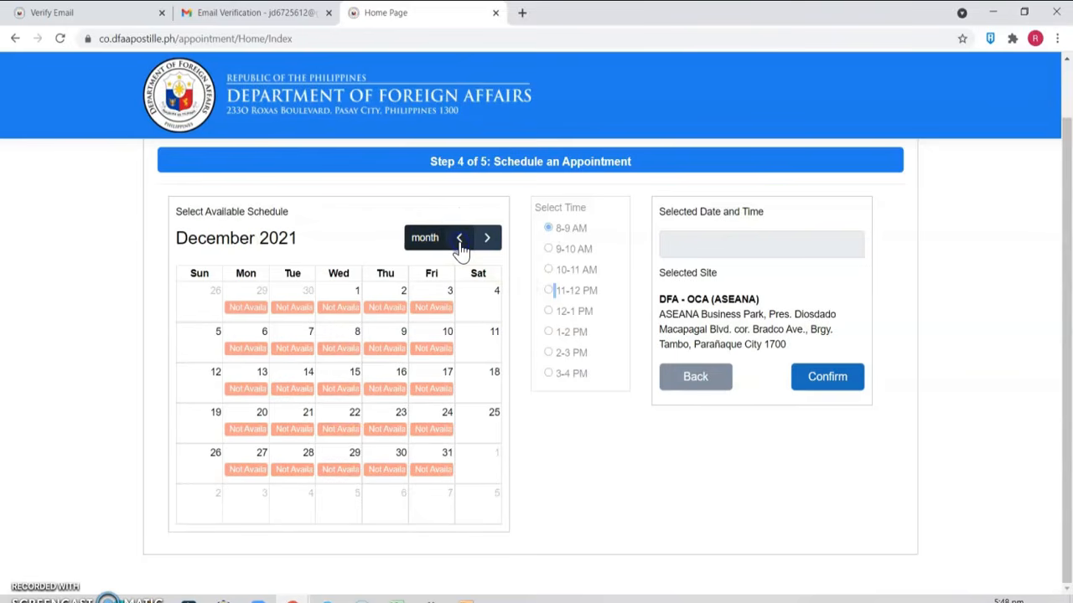
click(432, 387)
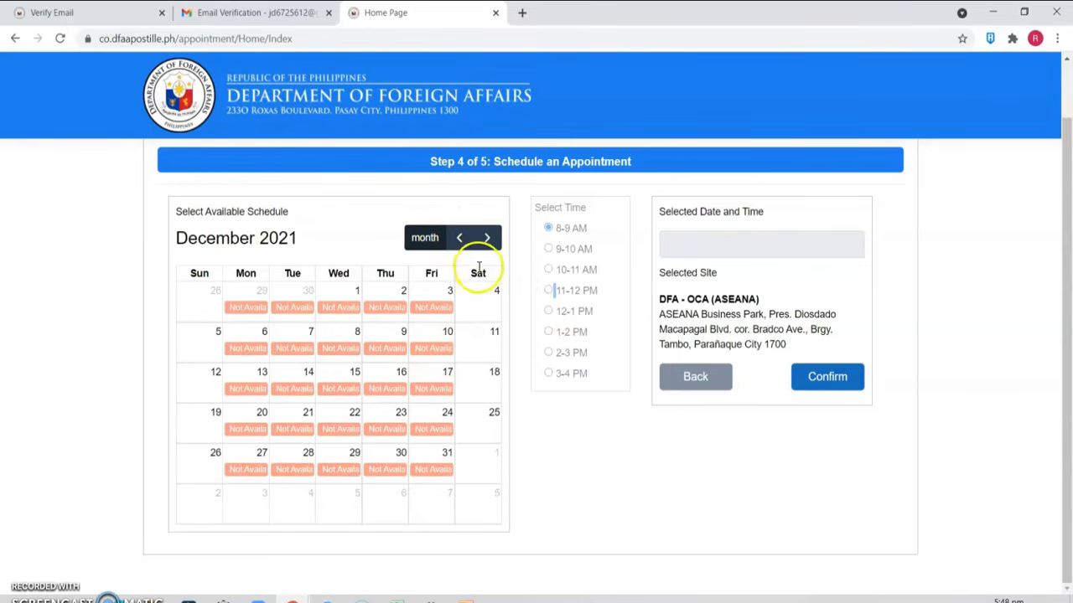
click(486, 240)
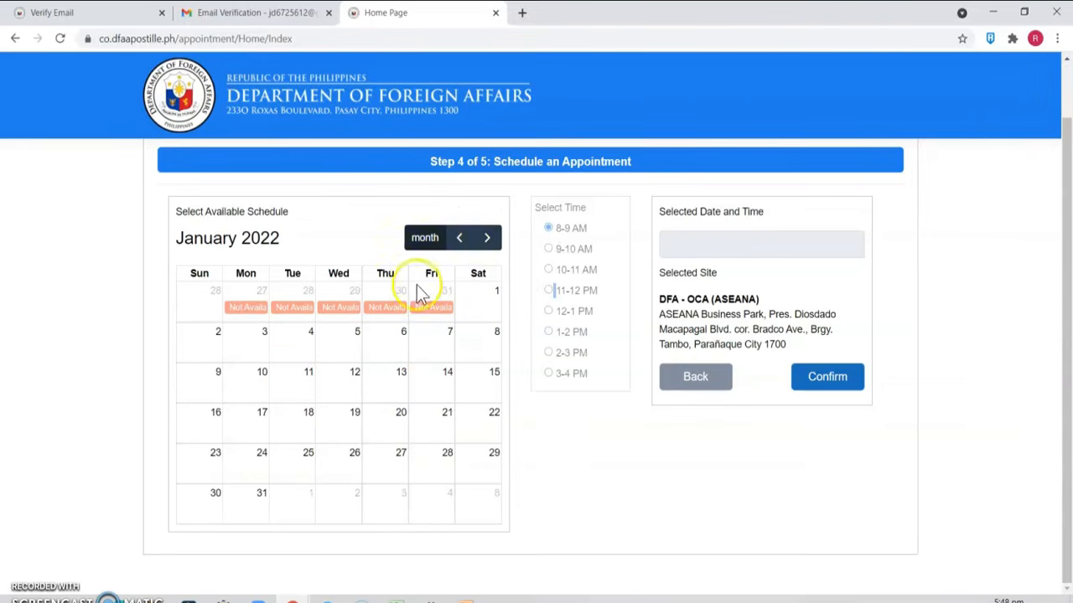
click(418, 346)
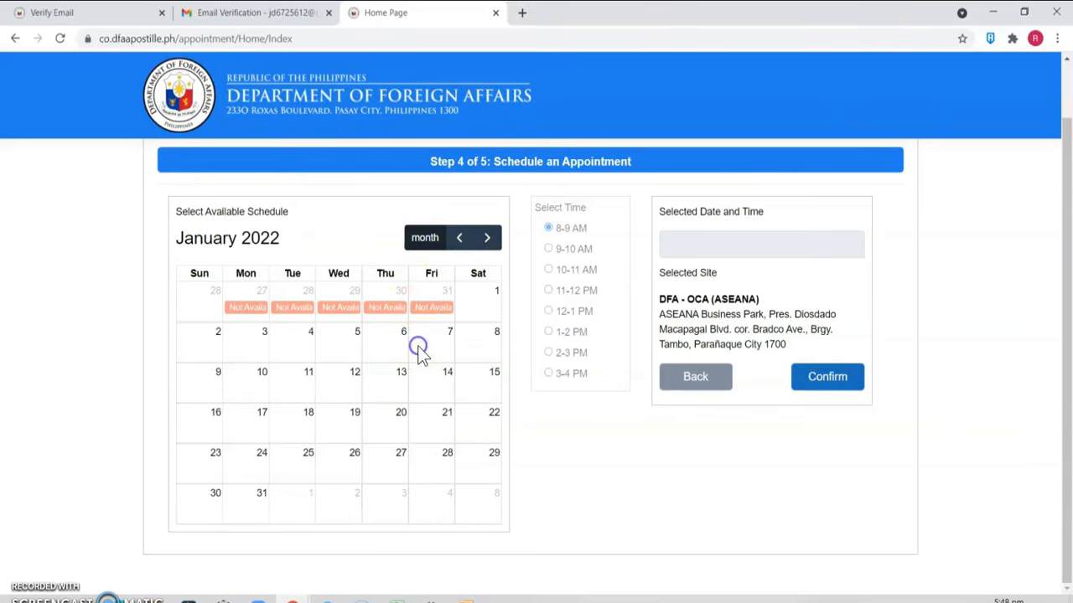
click(391, 385)
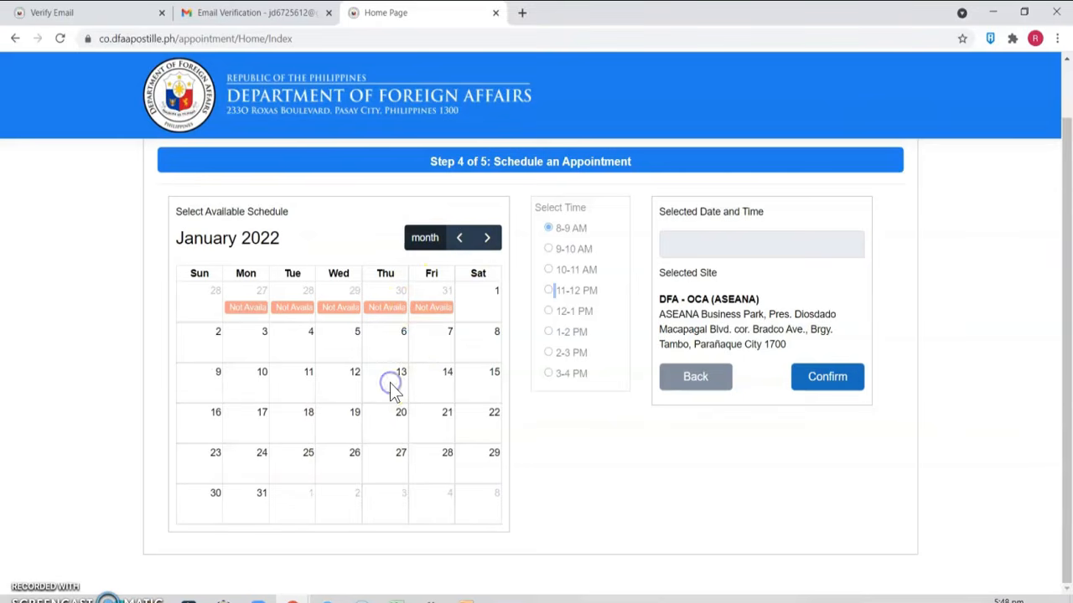
click(340, 429)
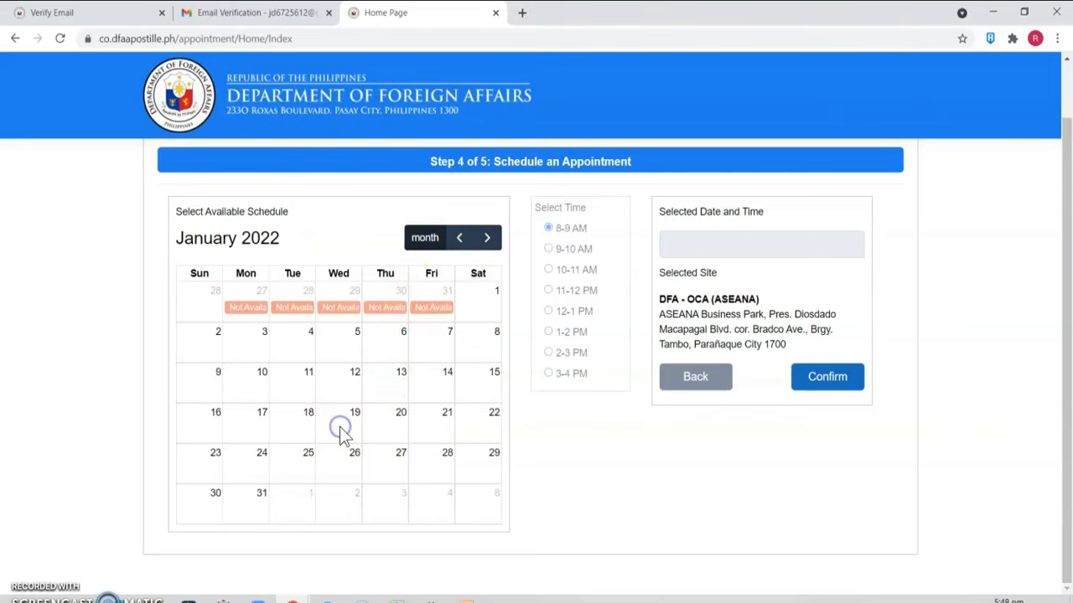
click(248, 501)
click(283, 460)
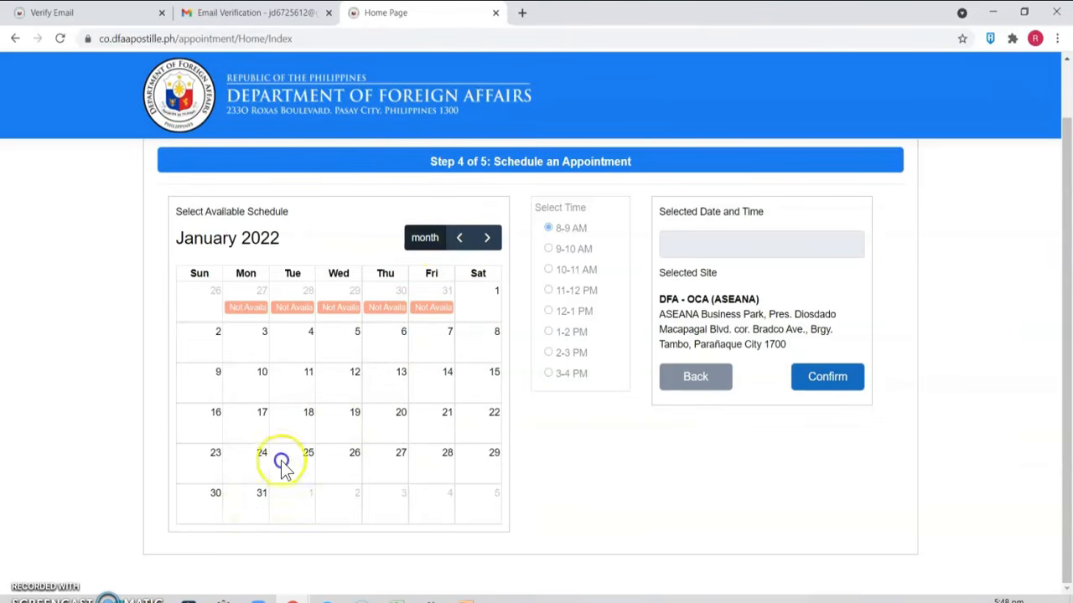
Step: Look through the appointment calendar from January 2022 to months beyond April 2022 and back to December 2021 for available dates
click(478, 251)
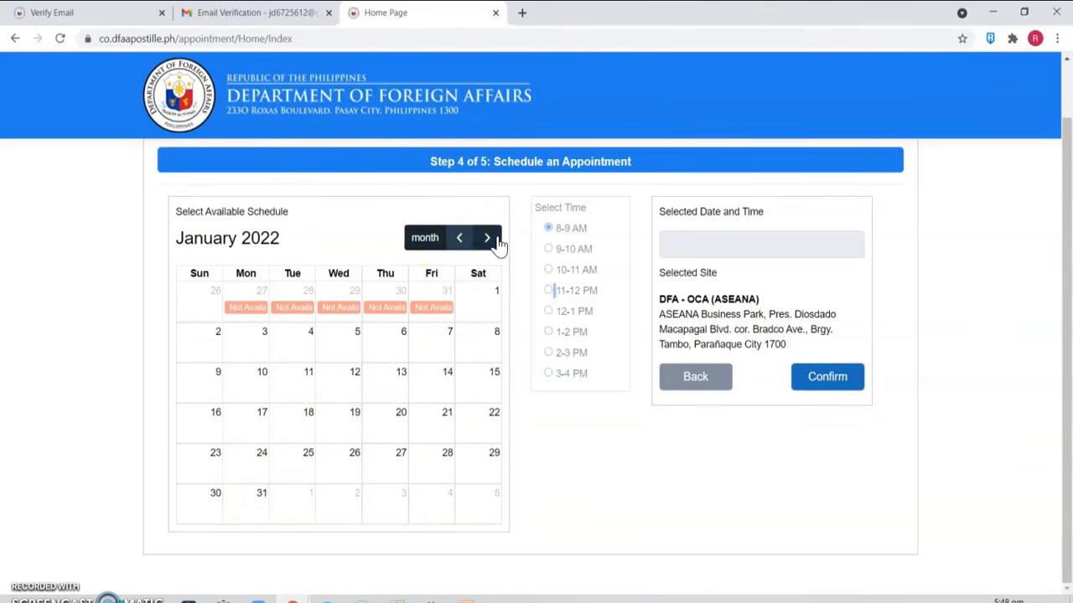
click(497, 240)
click(488, 239)
click(488, 239)
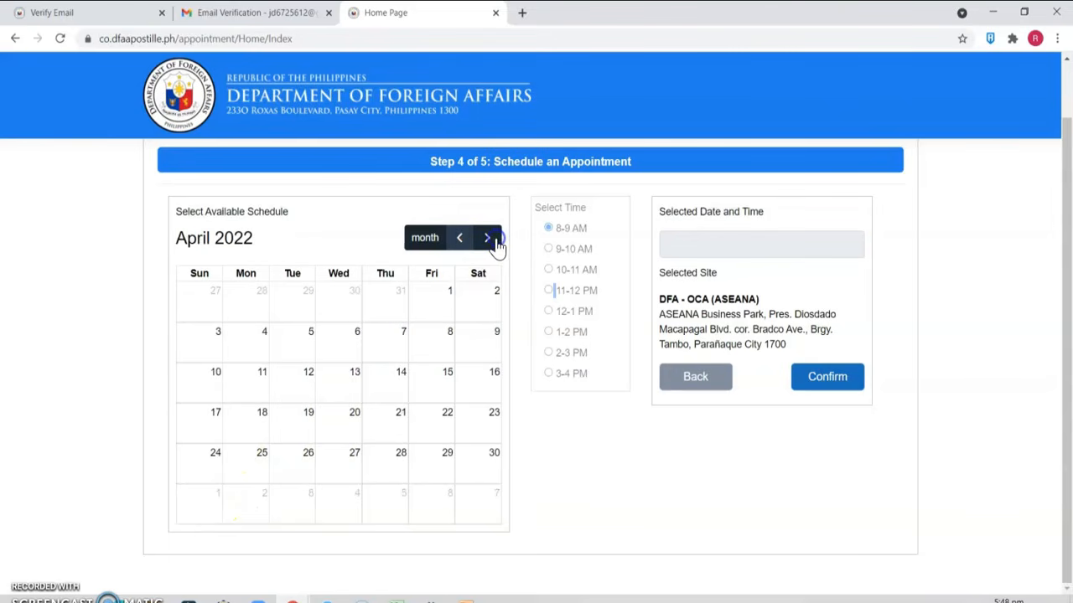
click(489, 239)
click(490, 239)
click(489, 239)
click(496, 240)
click(496, 240)
click(496, 242)
click(495, 242)
click(494, 241)
click(459, 240)
click(459, 240)
click(460, 240)
click(459, 240)
click(459, 239)
click(460, 239)
click(460, 240)
click(459, 240)
click(459, 240)
click(459, 240)
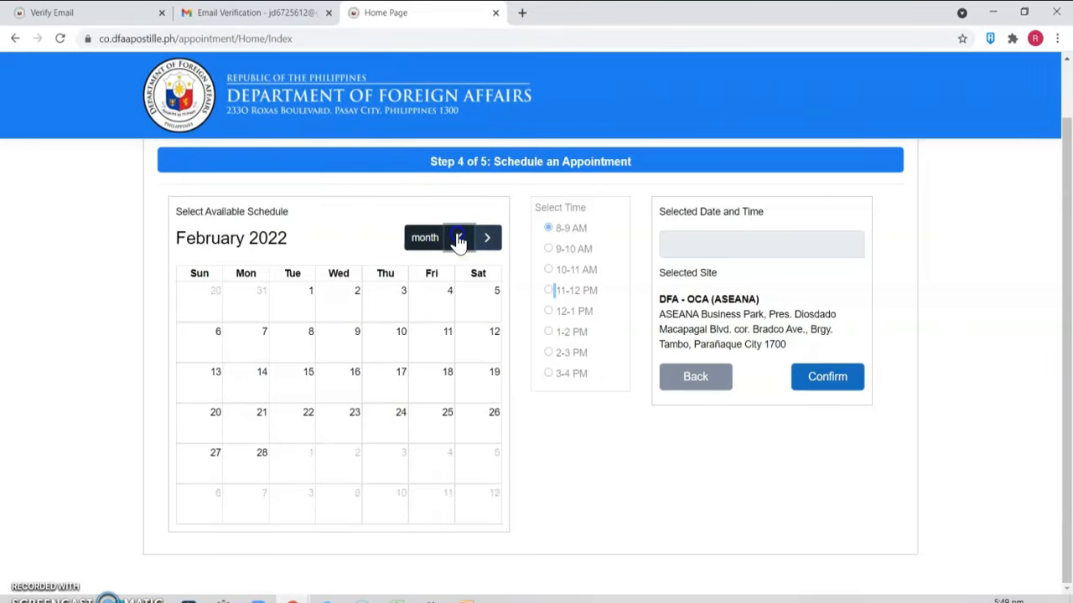
click(459, 239)
click(459, 240)
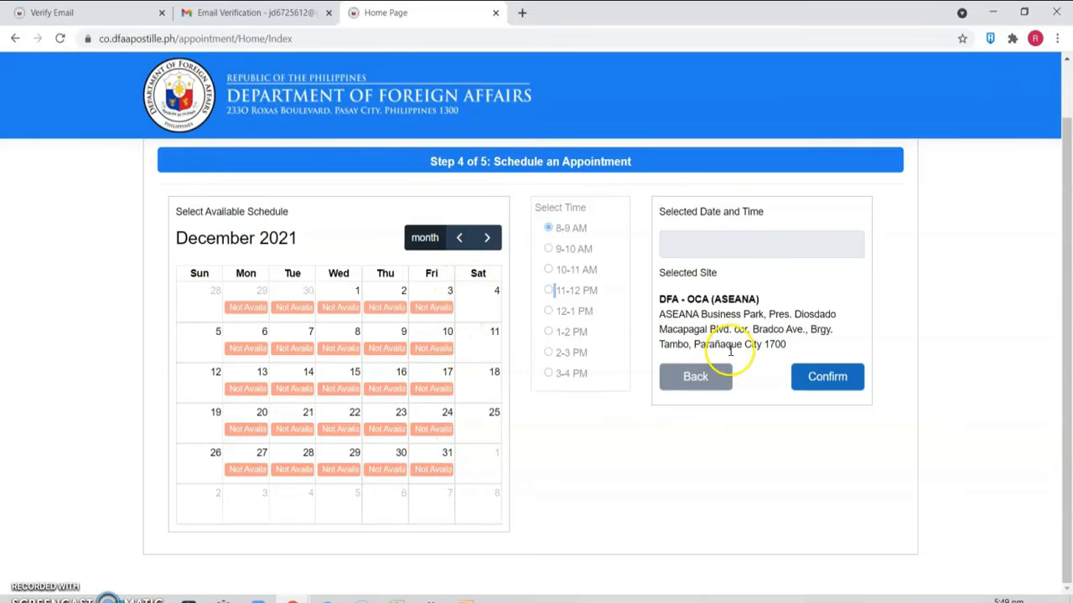
Step: Try to confirm the appointment at DFA - OCA (ASEANA) without a selected schedule and check the selected date and time
click(827, 384)
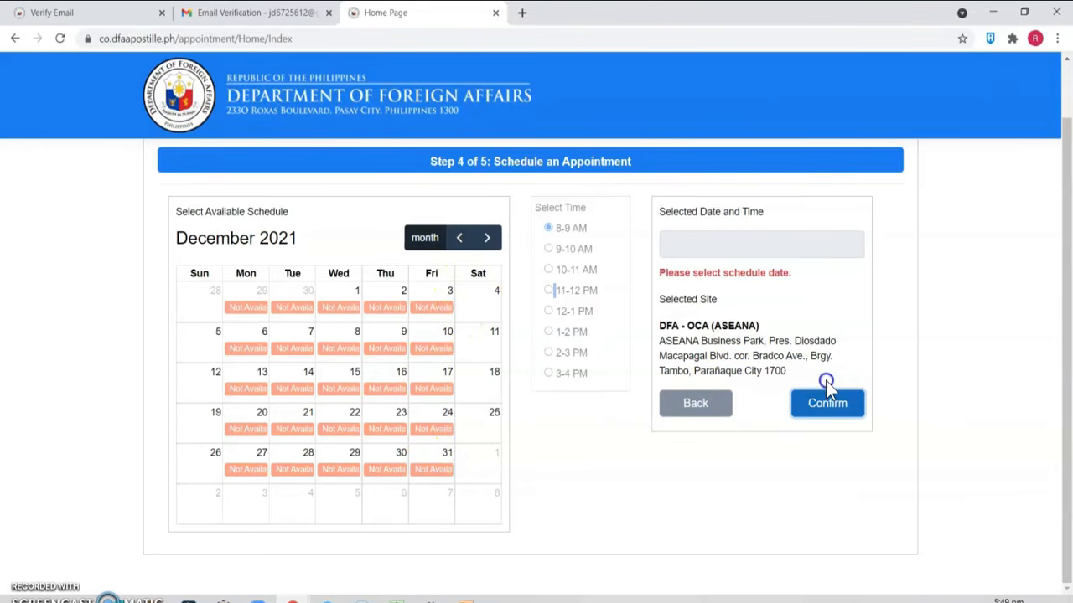
click(776, 241)
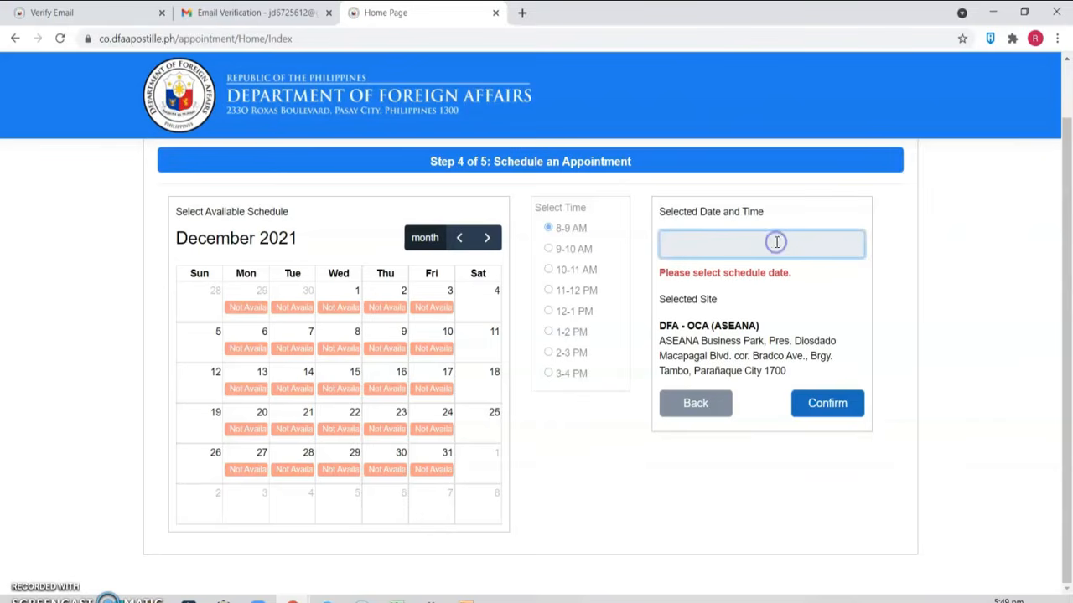